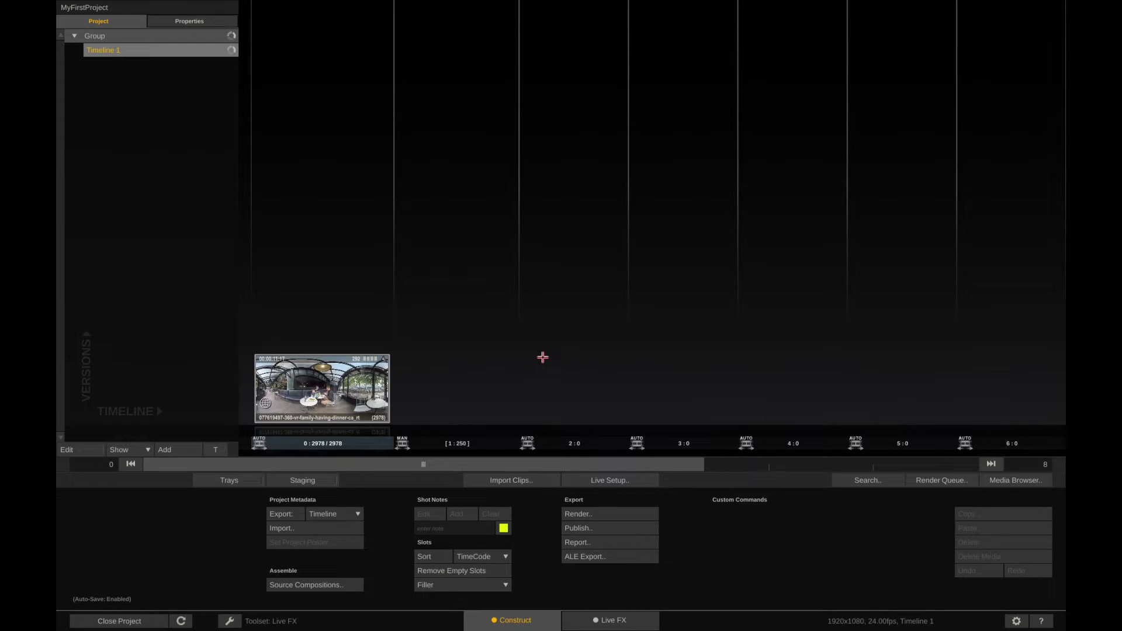
- Create a 'Green screen with background' live comp using the 360 restaurant clip as background
click(605, 479)
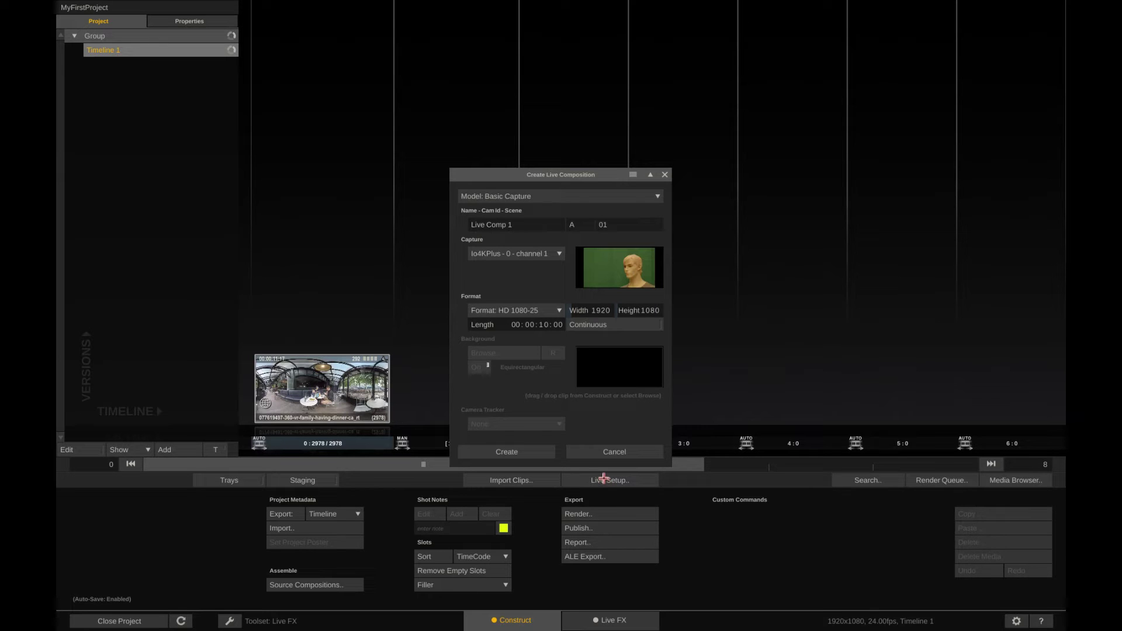
click(583, 192)
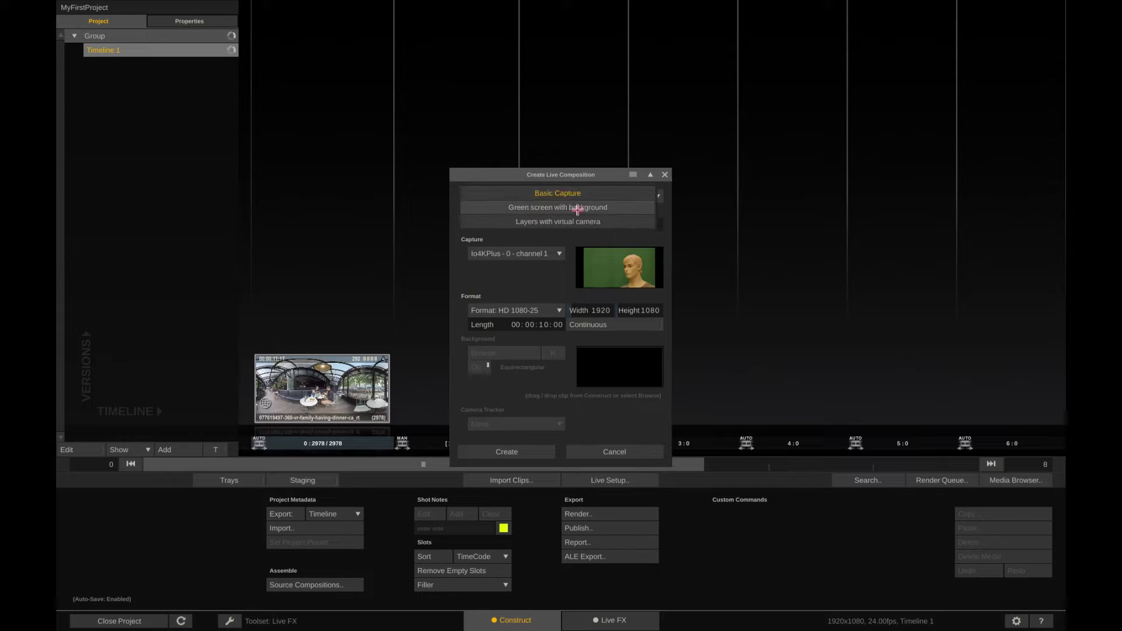
click(577, 209)
drag(314, 382, 611, 364)
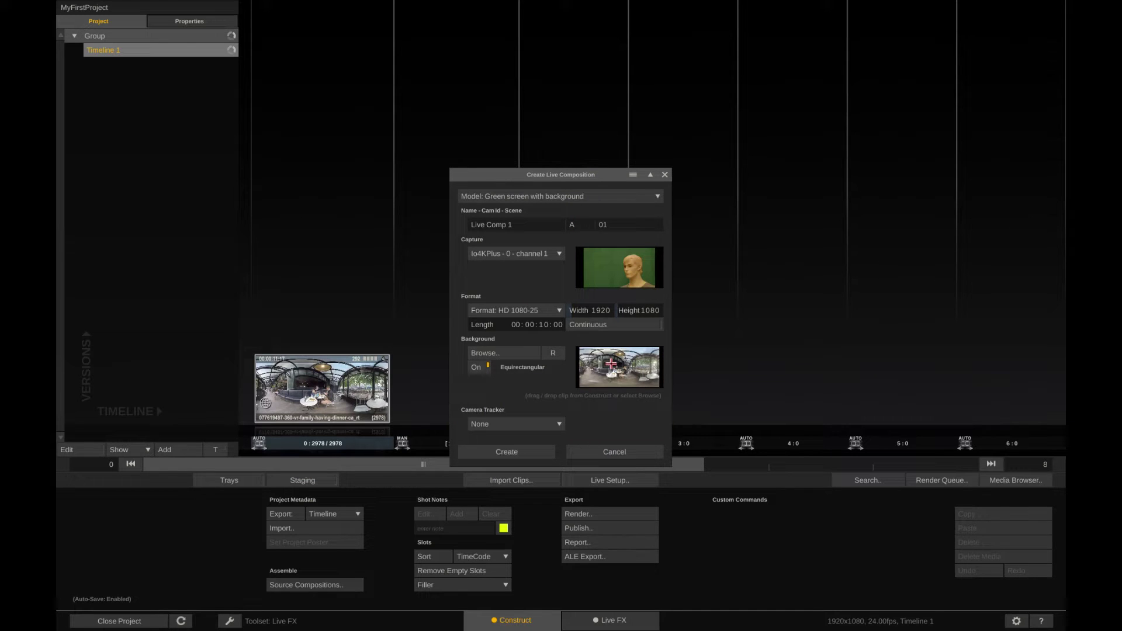
click(507, 452)
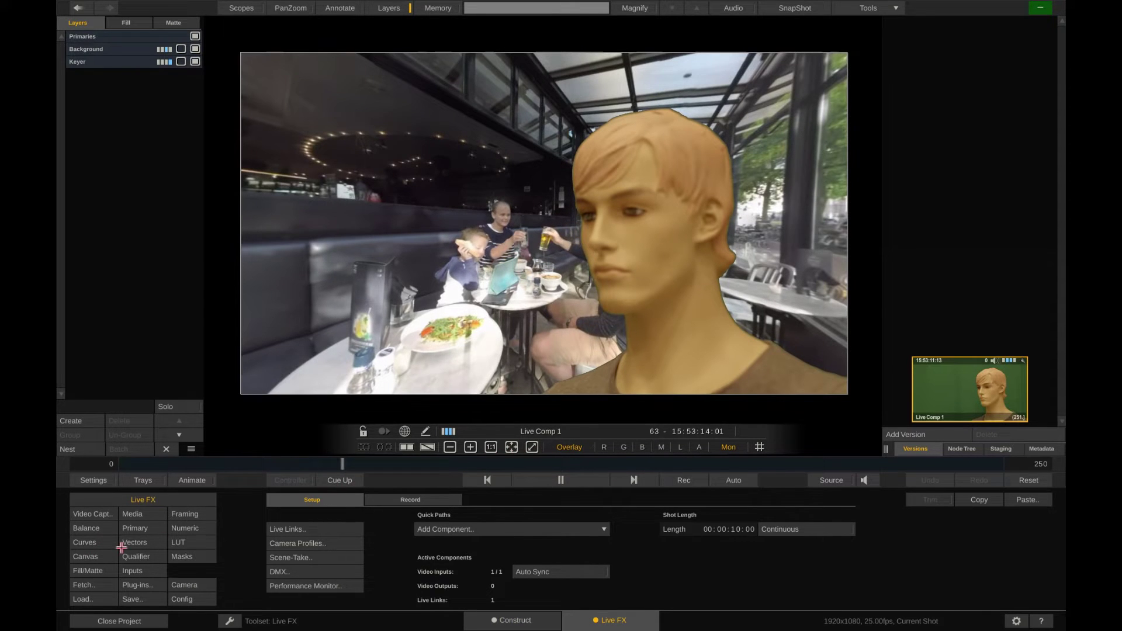
- Set the video capture camera to Panasonic and review its metadata fields, like Shutter Priority
click(93, 515)
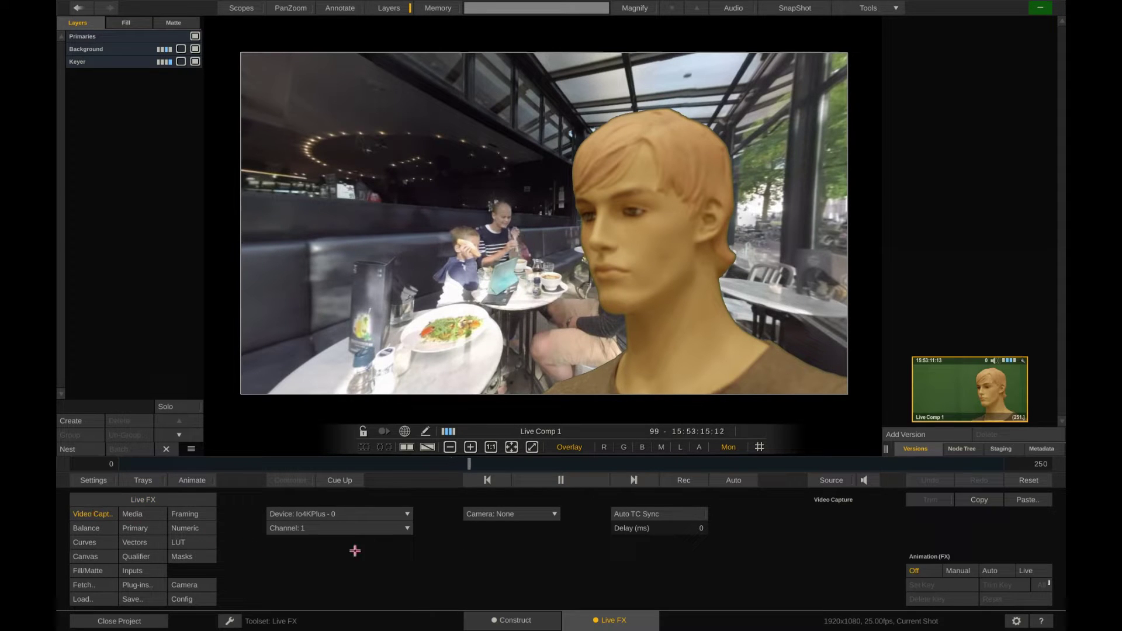
click(493, 515)
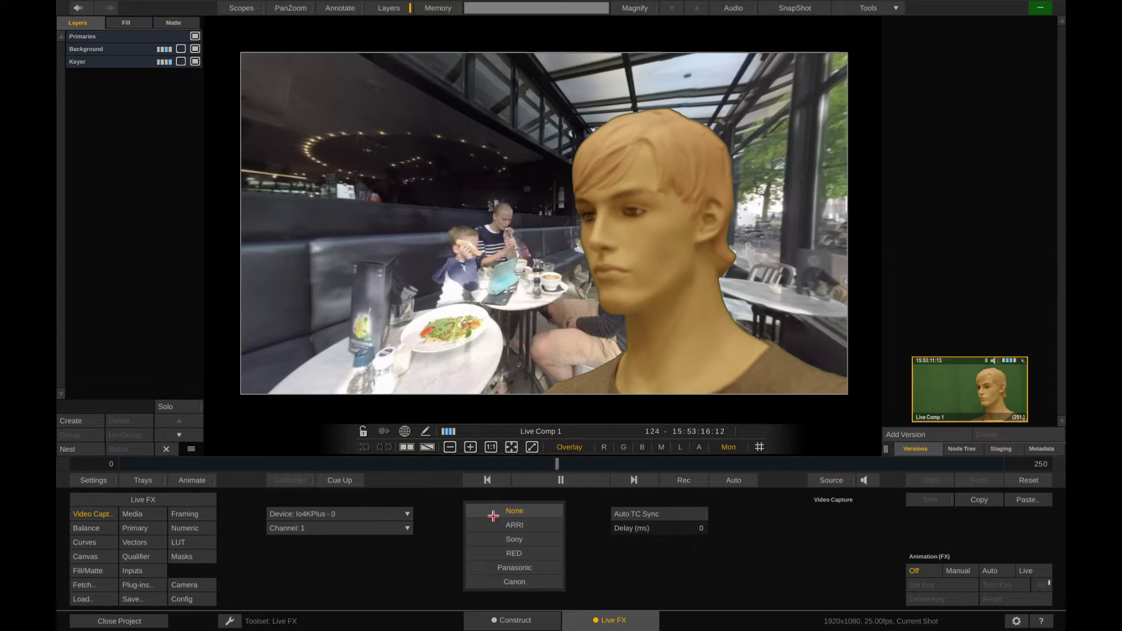
click(500, 565)
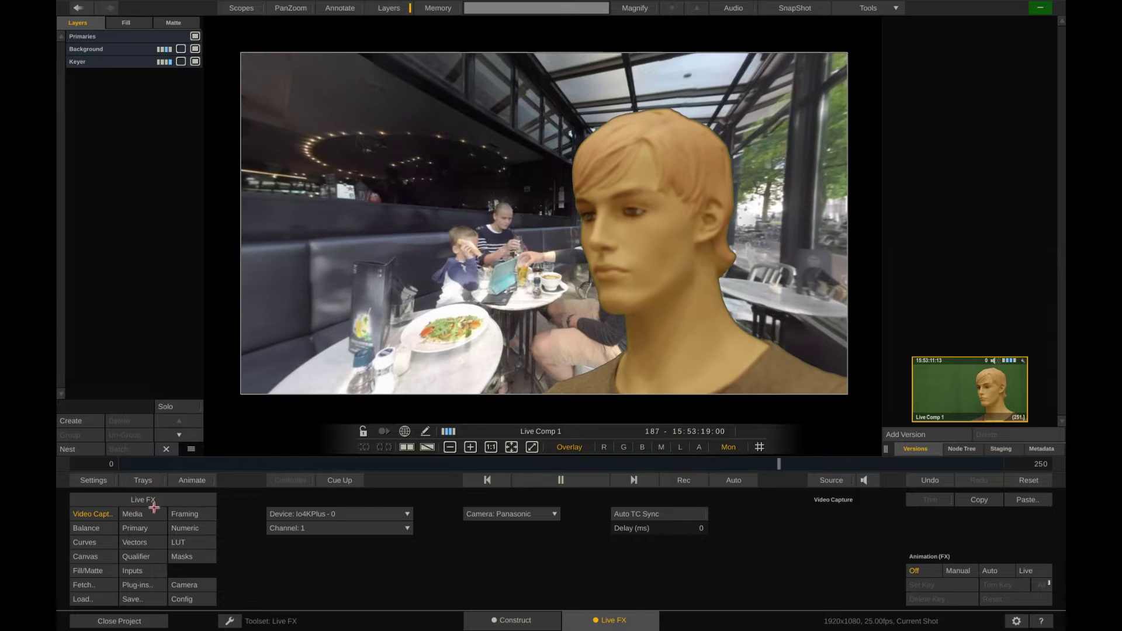
click(1042, 449)
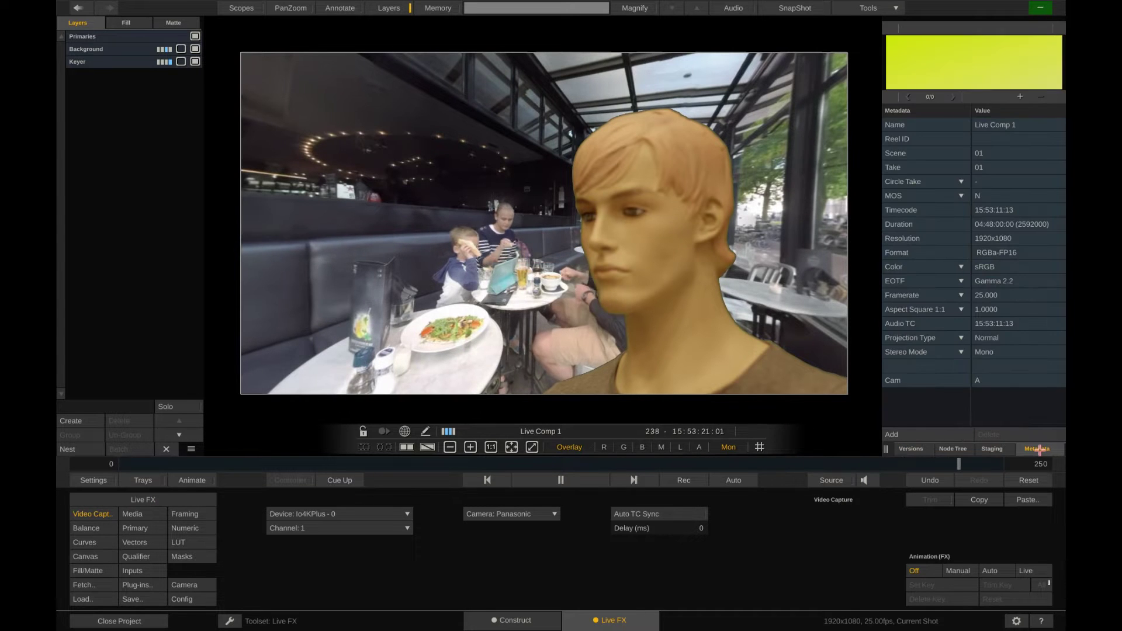
scroll(1000, 366, down, 1)
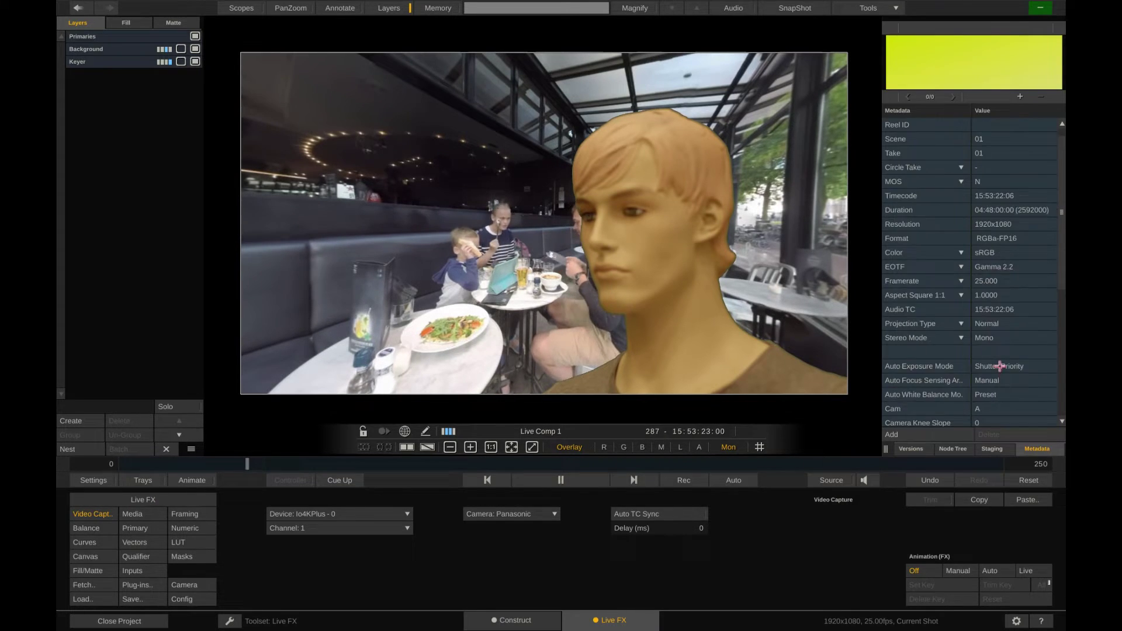
scroll(1000, 367, down, 3)
scroll(1002, 368, up, 4)
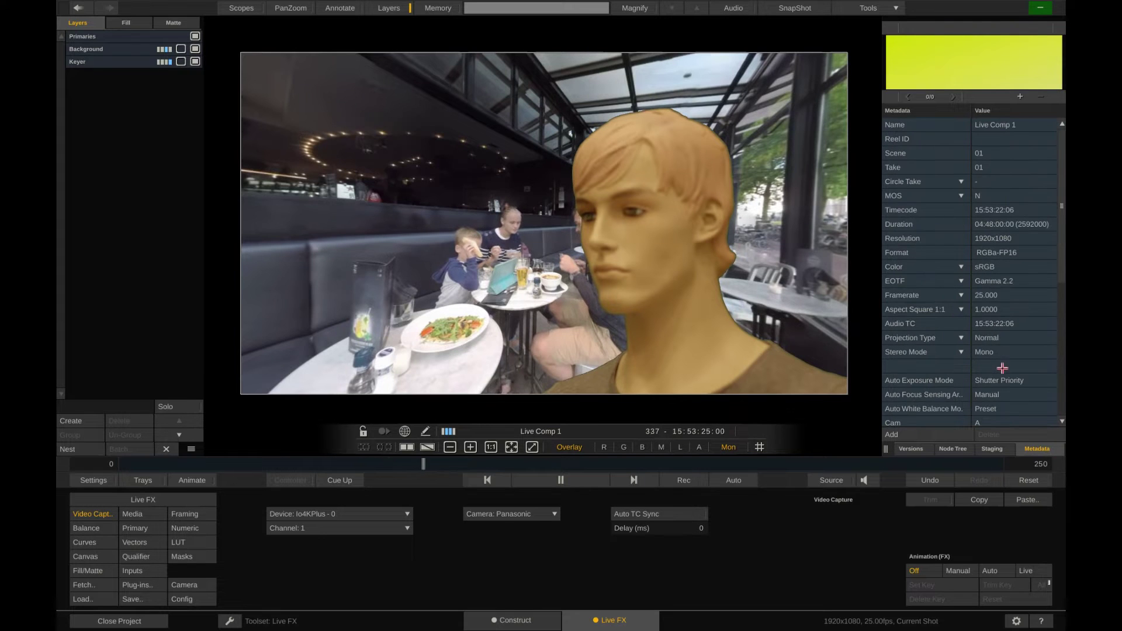
- Key the Keyer layer by sampling the green backing, with gain 50.754 and expand 2.635
click(912, 450)
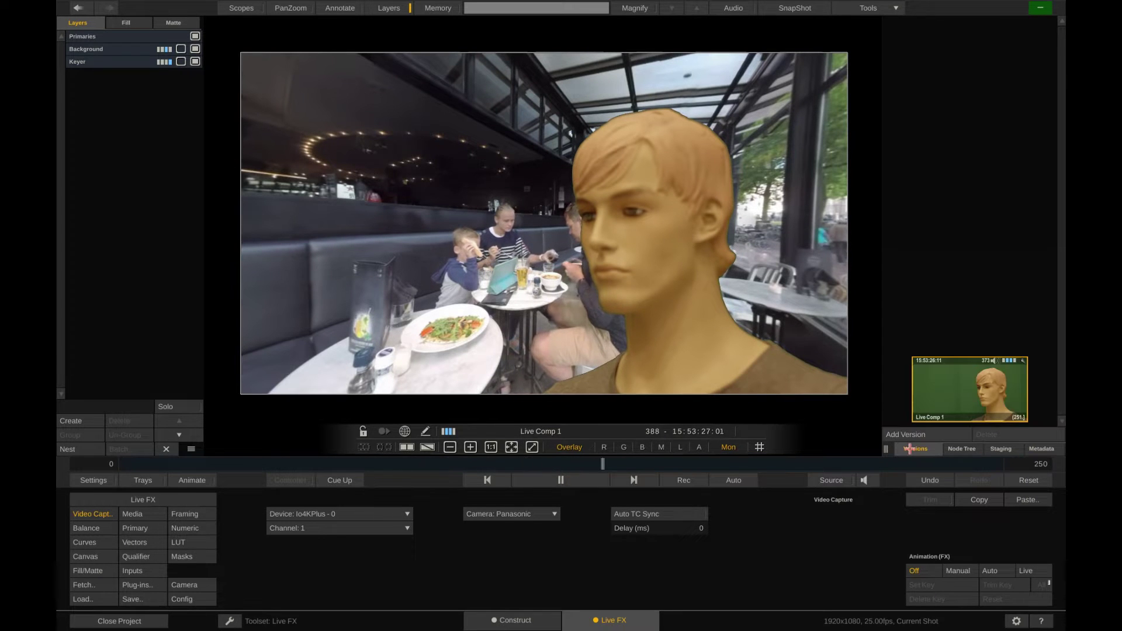
click(115, 62)
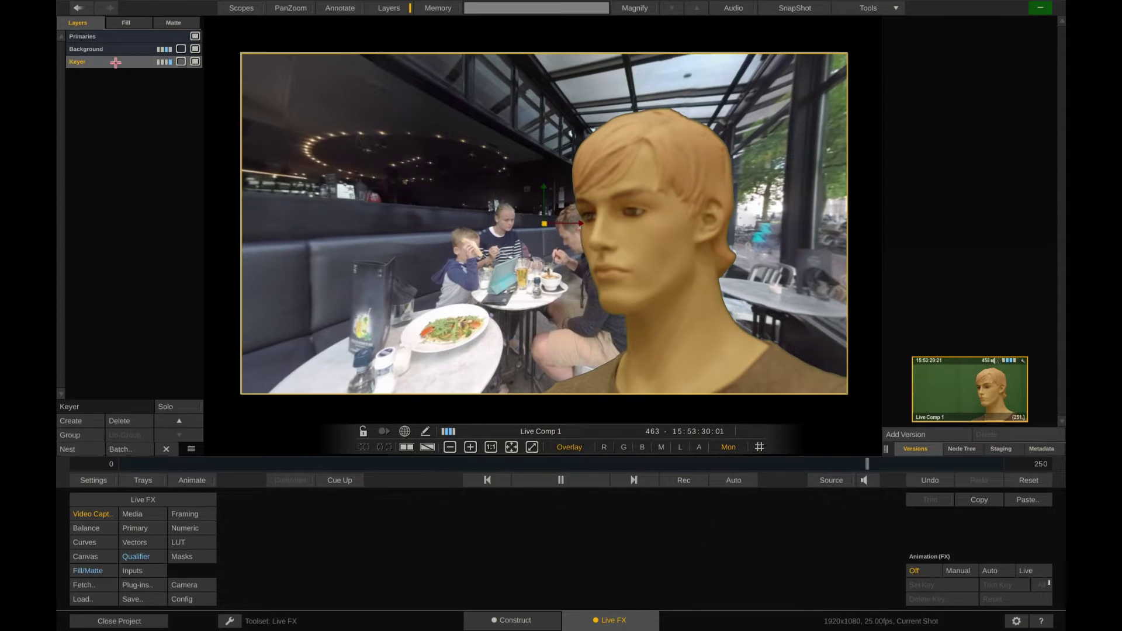
click(141, 558)
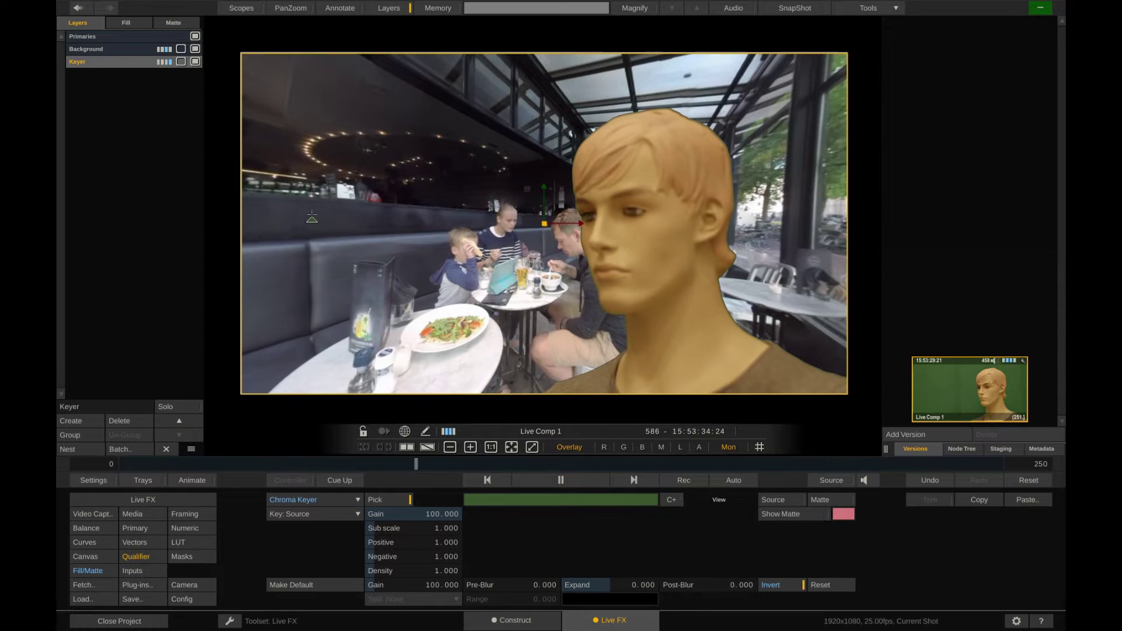
drag(312, 218, 375, 287)
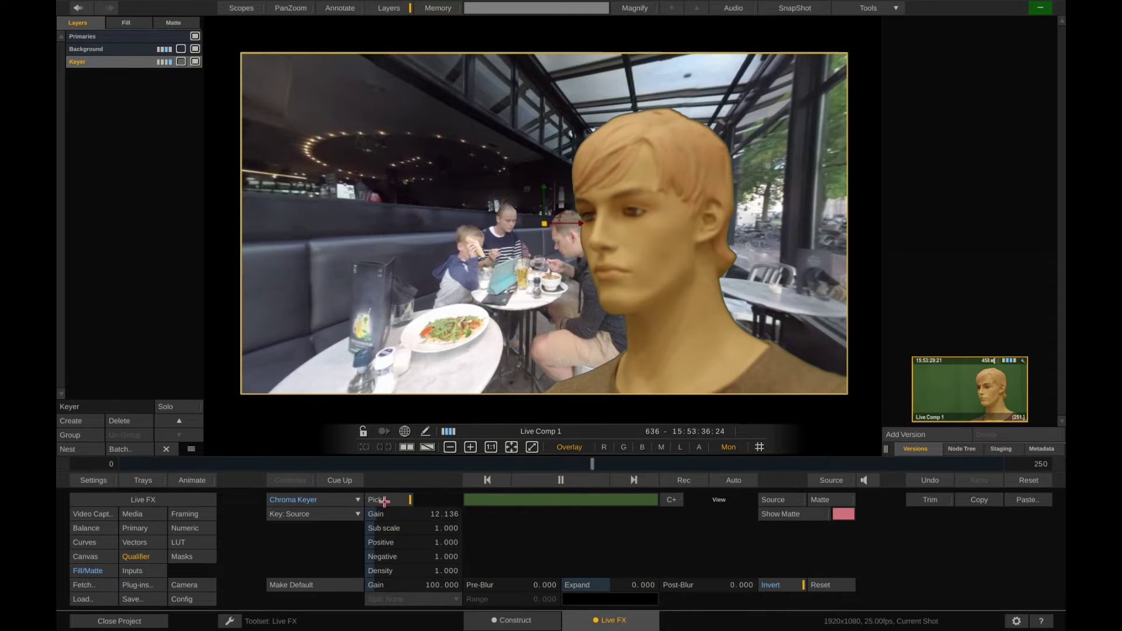
drag(427, 515, 414, 515)
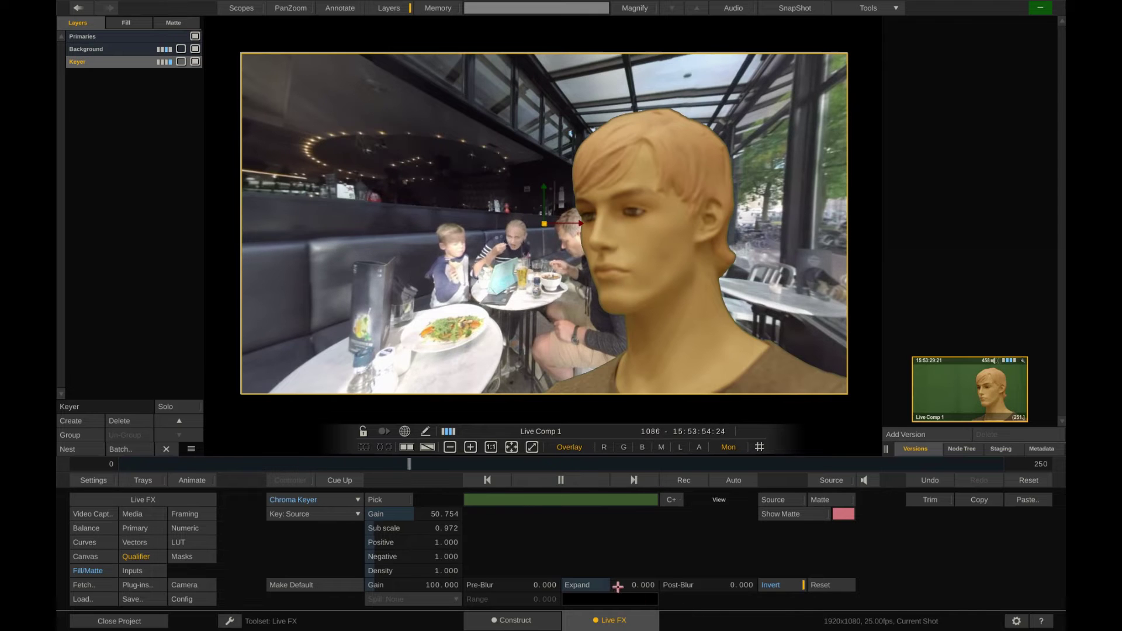
drag(617, 586, 627, 561)
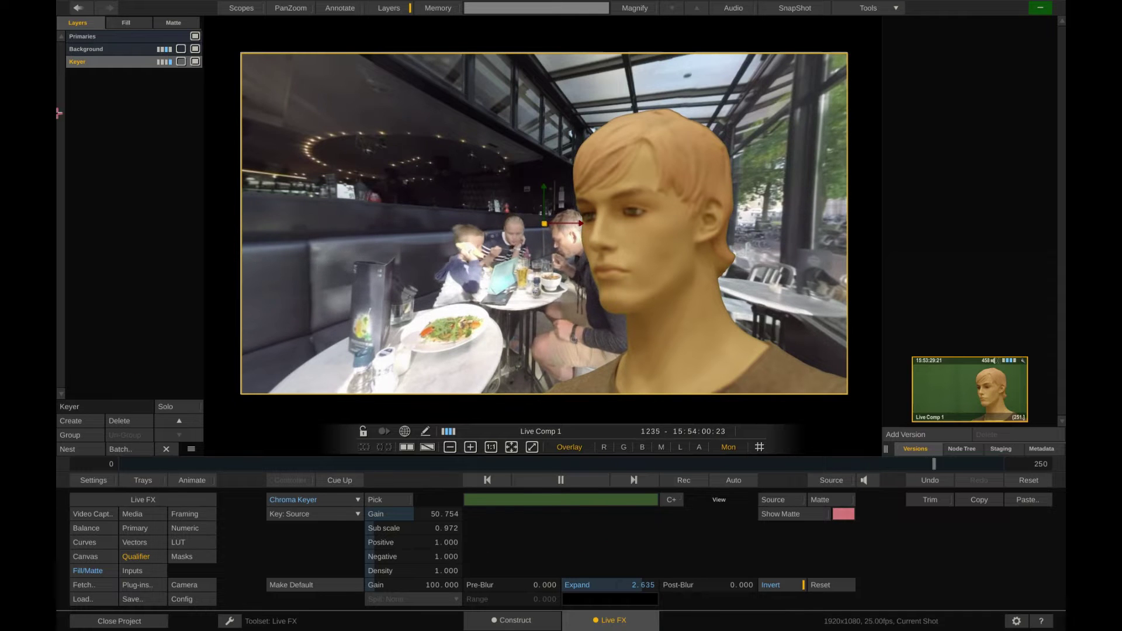
- Lower post-color saturation to 76.877 and dip part of the Hue-Sat curve
click(118, 37)
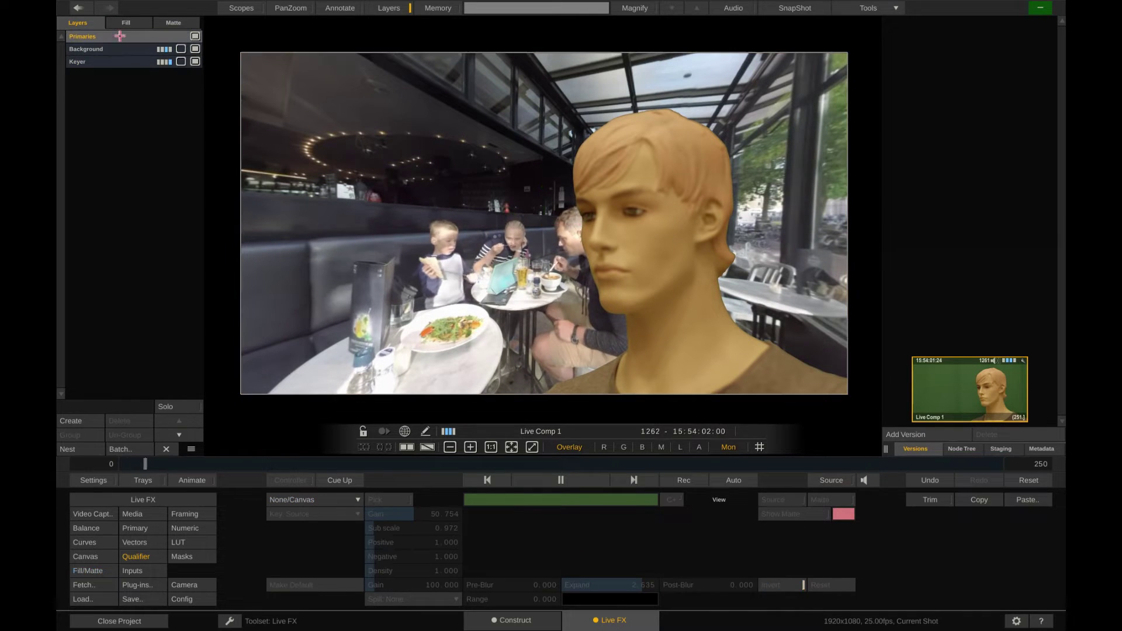
click(191, 528)
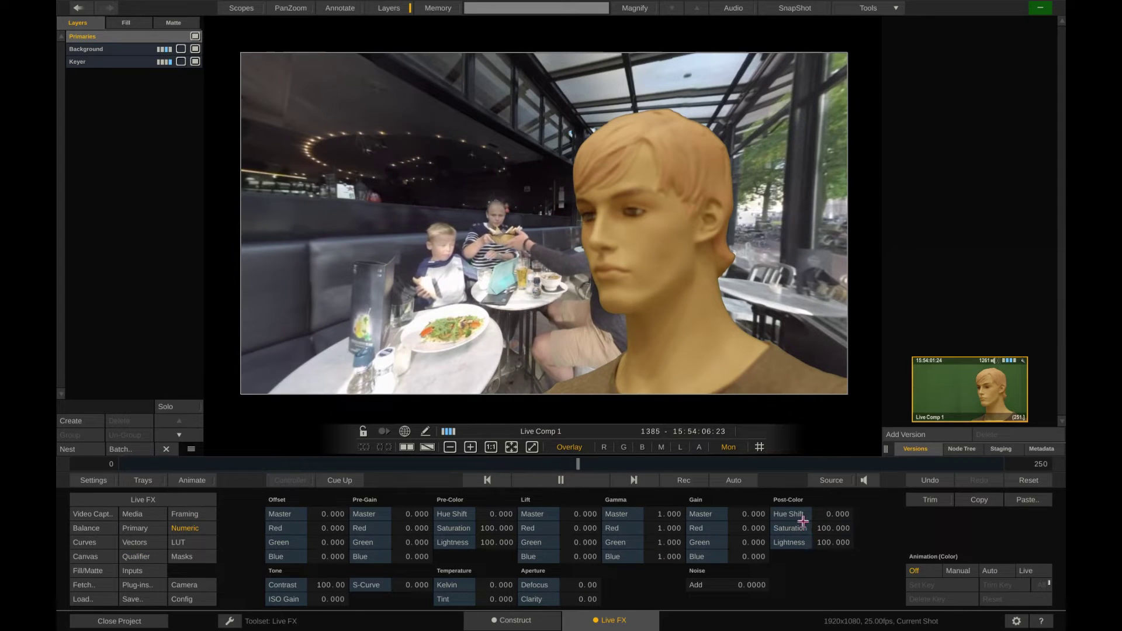
drag(821, 528, 798, 523)
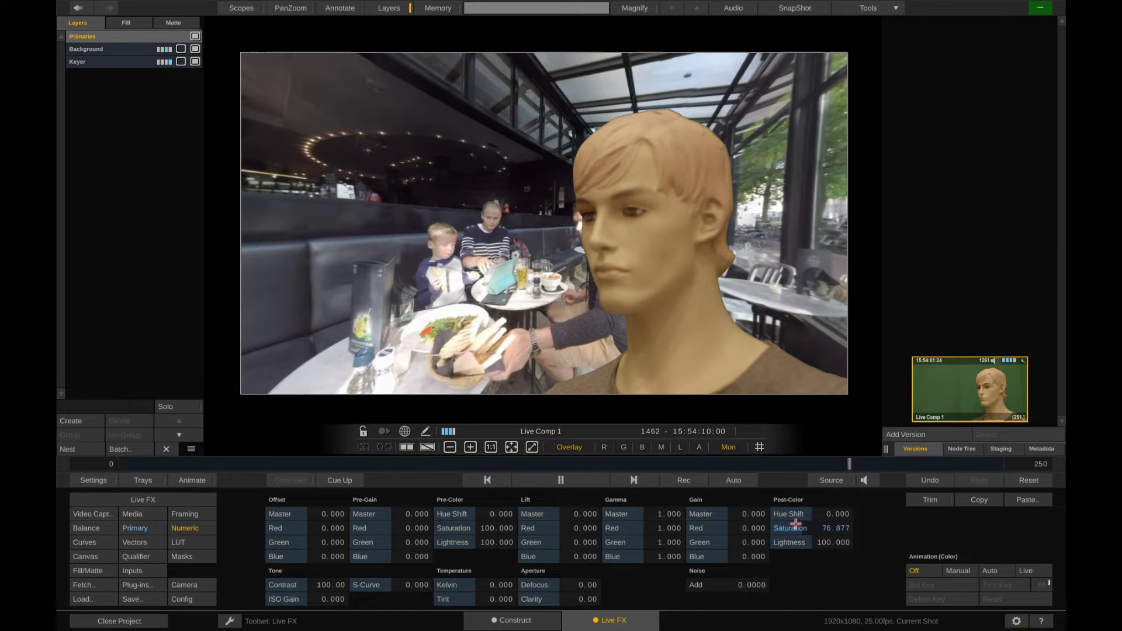
click(94, 545)
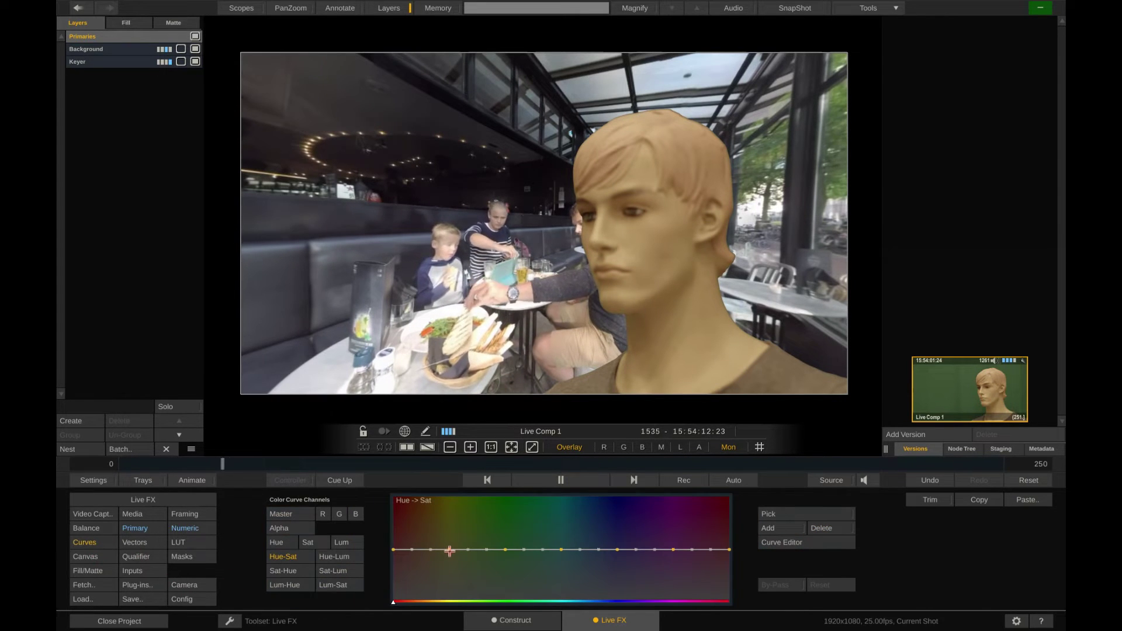
drag(447, 550, 448, 557)
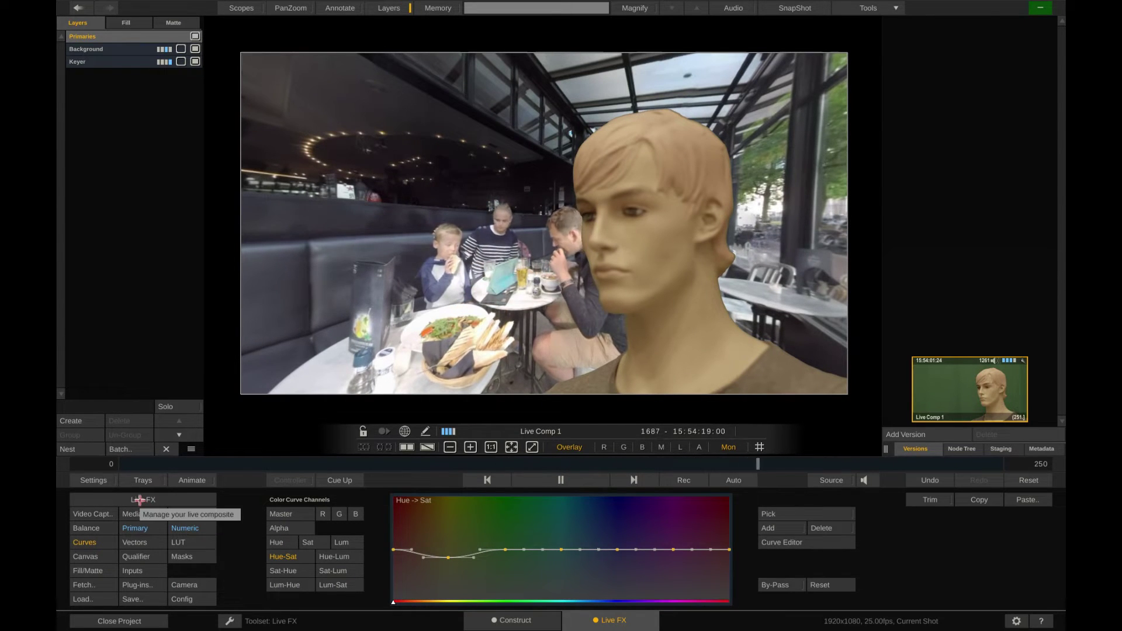
- Verify the RealSense Tracker live link is active for the Background layer
click(110, 49)
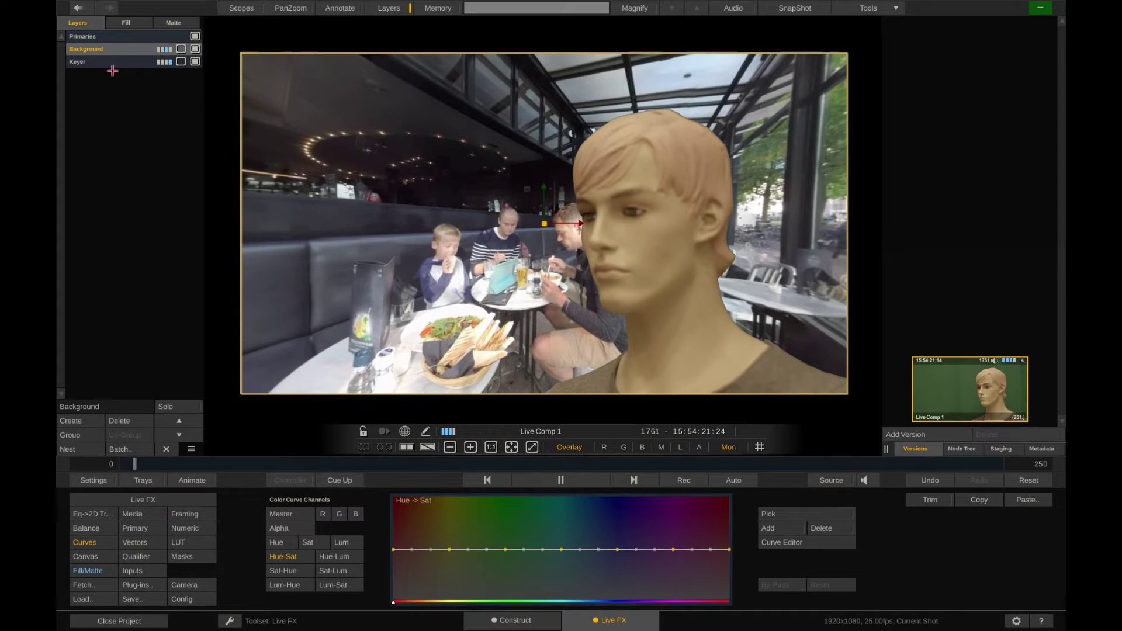
click(153, 498)
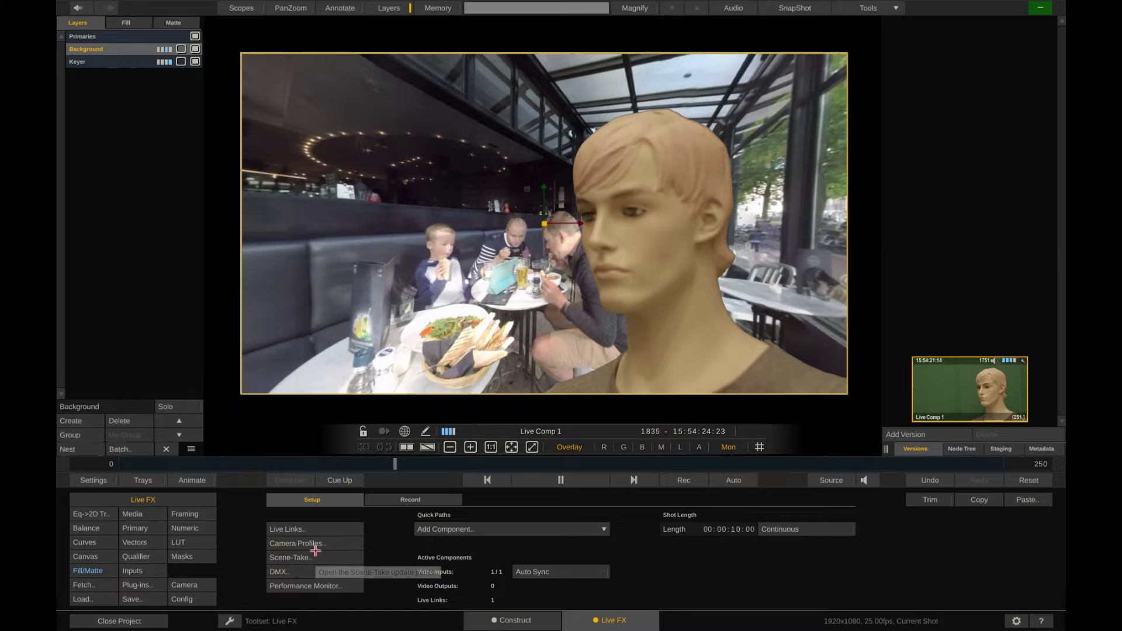
click(305, 531)
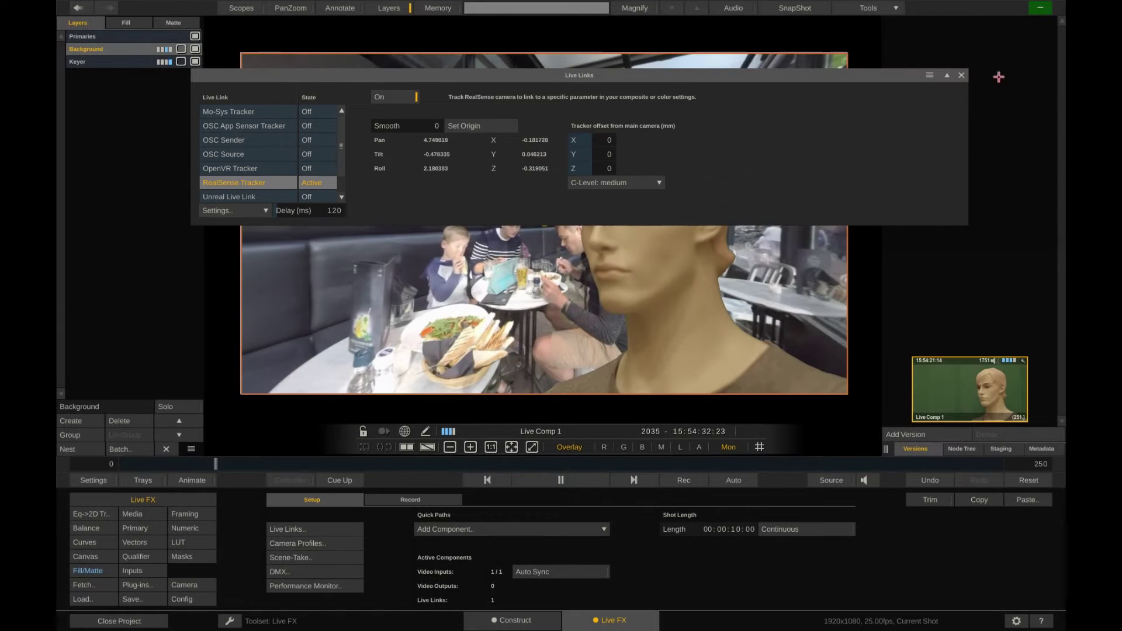
click(961, 75)
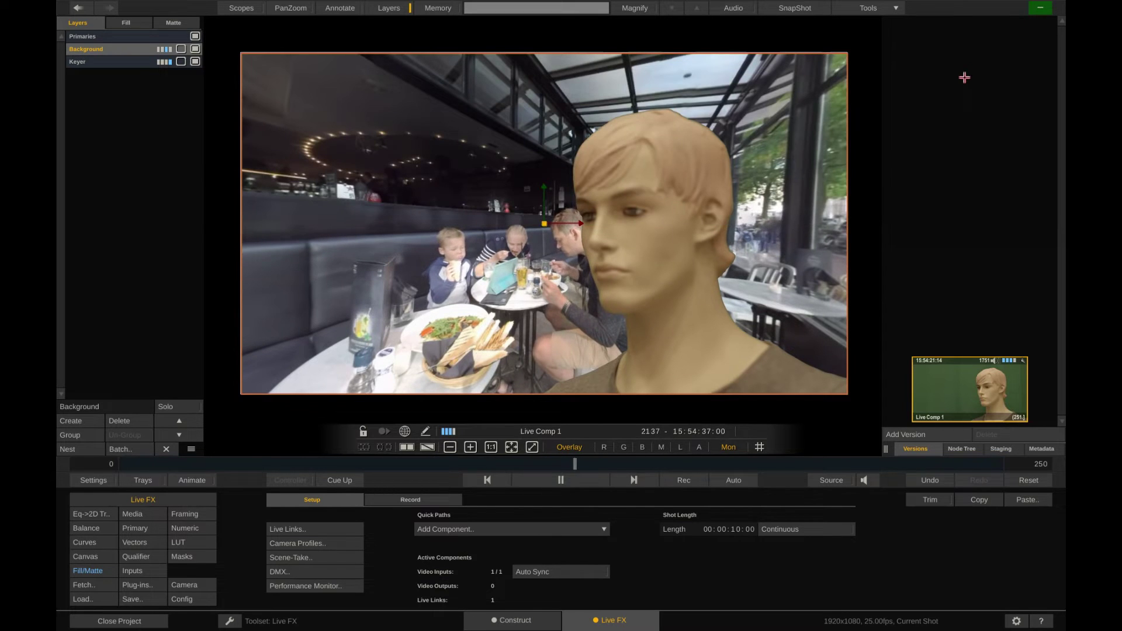
- Enable live links on the Eq_2D Transformer and select the Yaw, Pitch and Roll channels
click(97, 516)
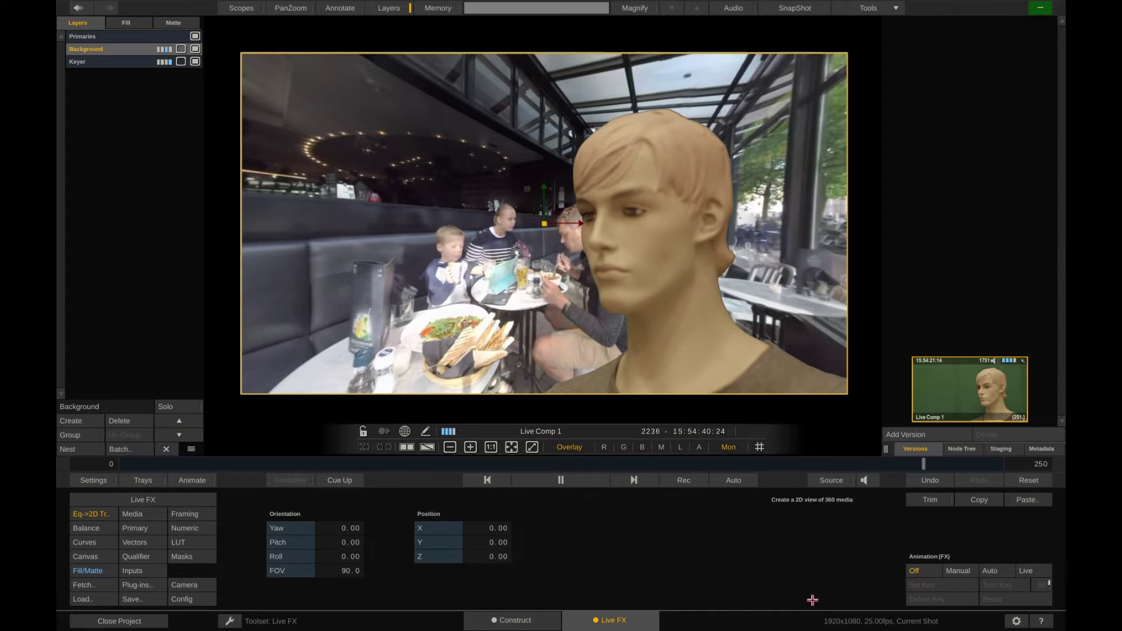
click(1025, 571)
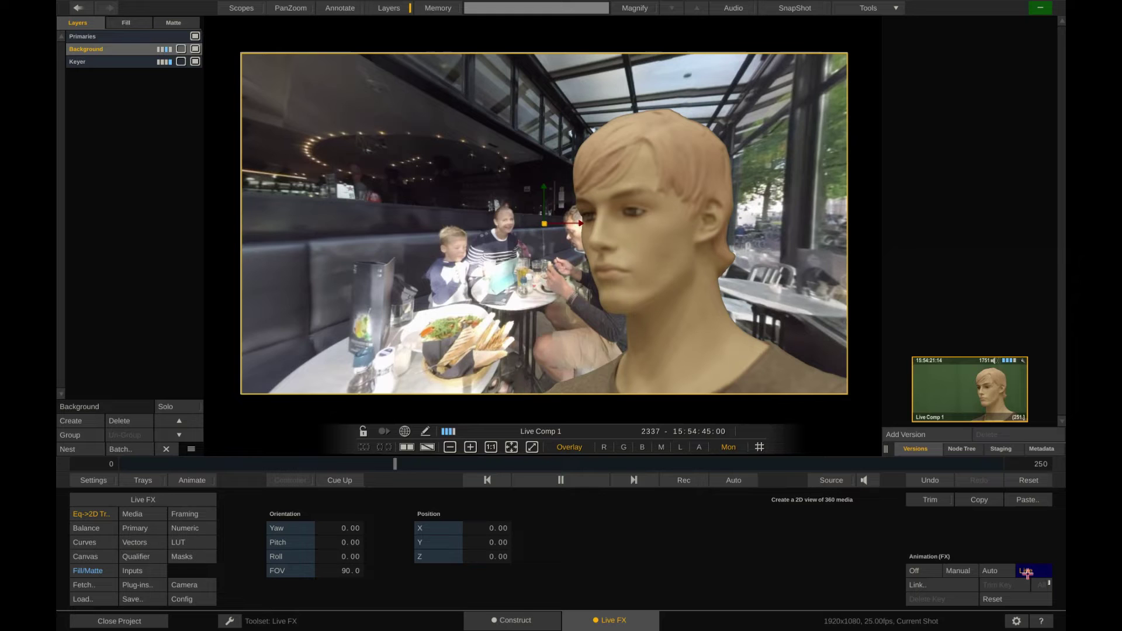
click(938, 584)
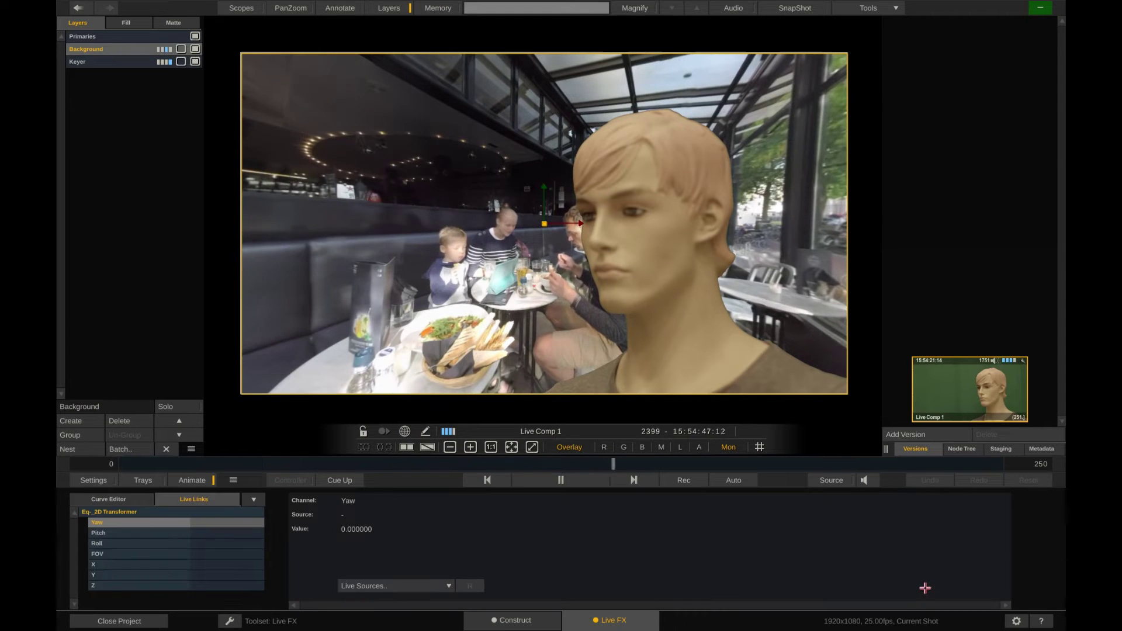
click(153, 525)
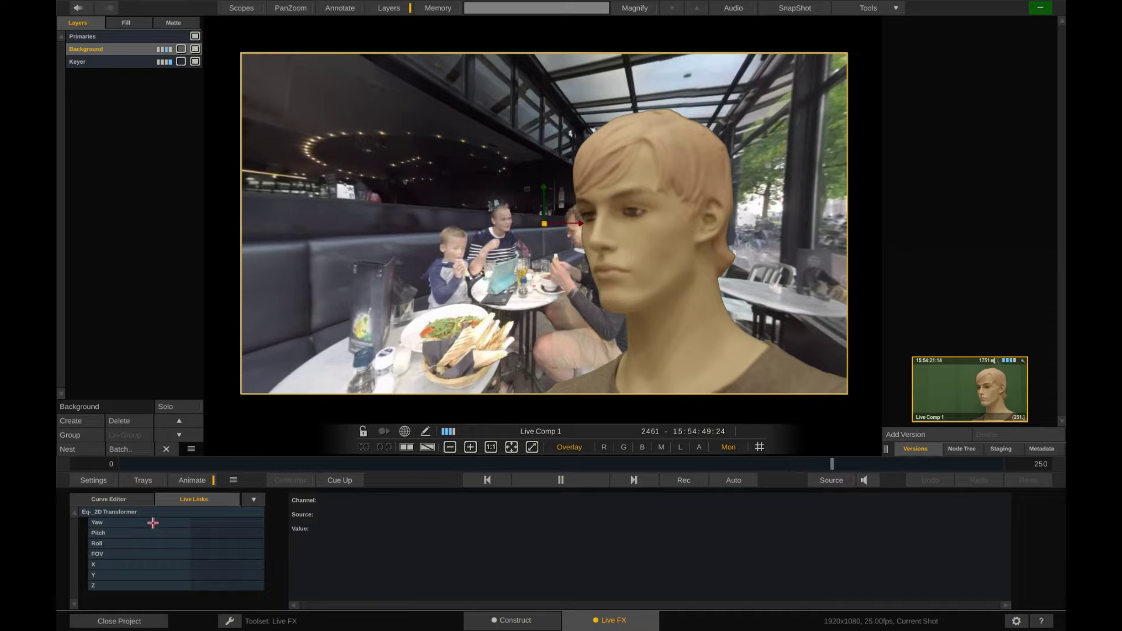
click(154, 523)
click(150, 532)
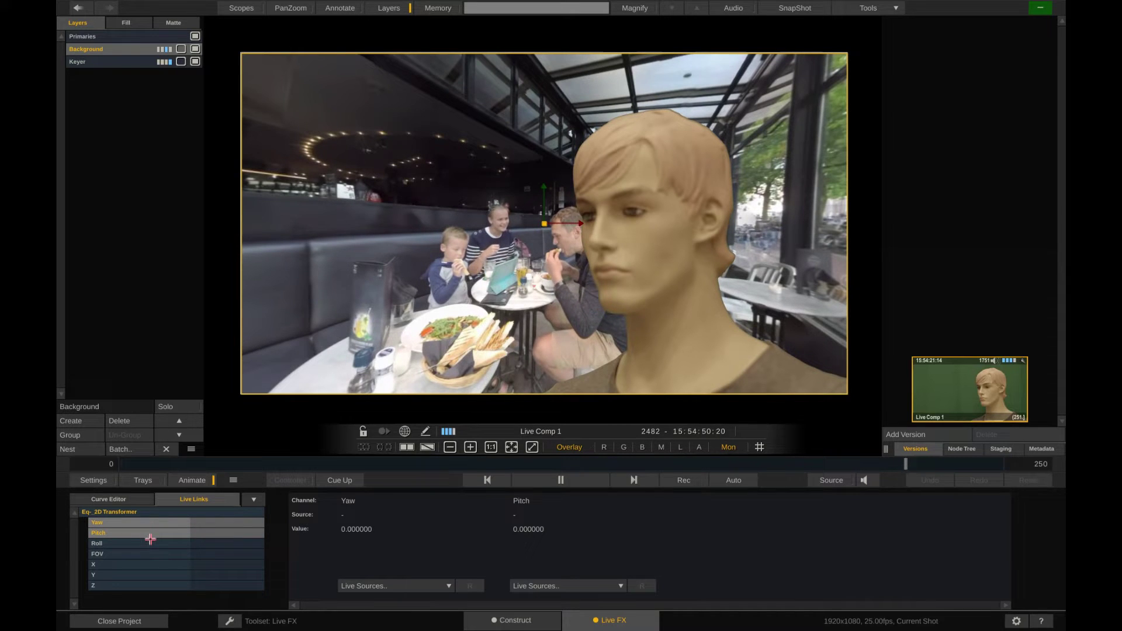
click(150, 544)
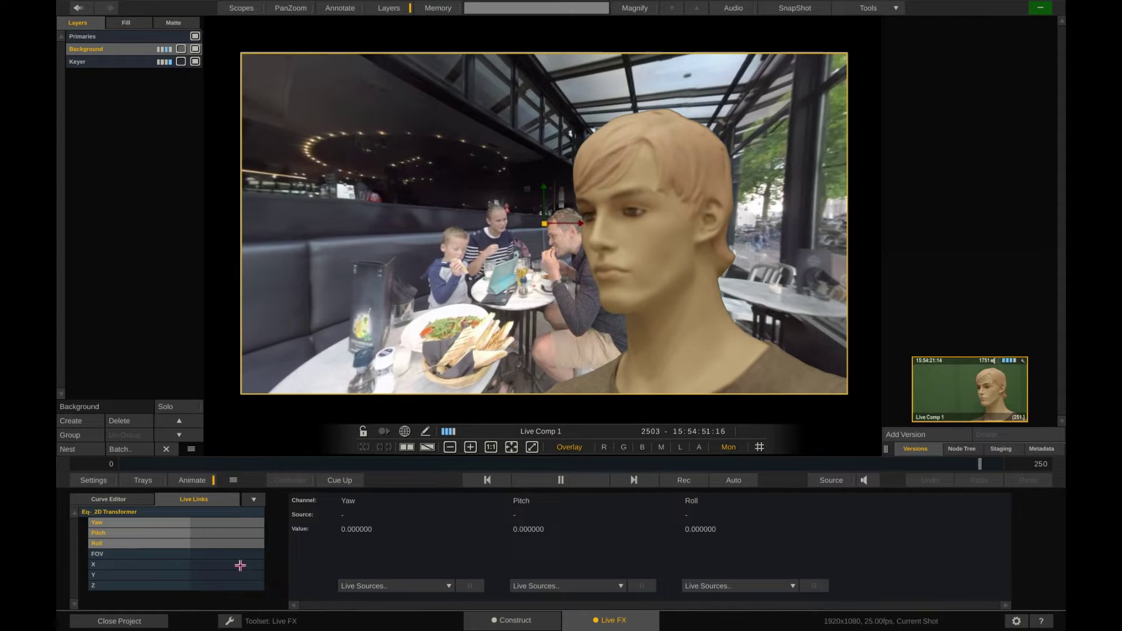
- Link Yaw, Pitch and Roll to Pan1.rls, Tilt1.rls and Roll1.rls respectively
click(434, 587)
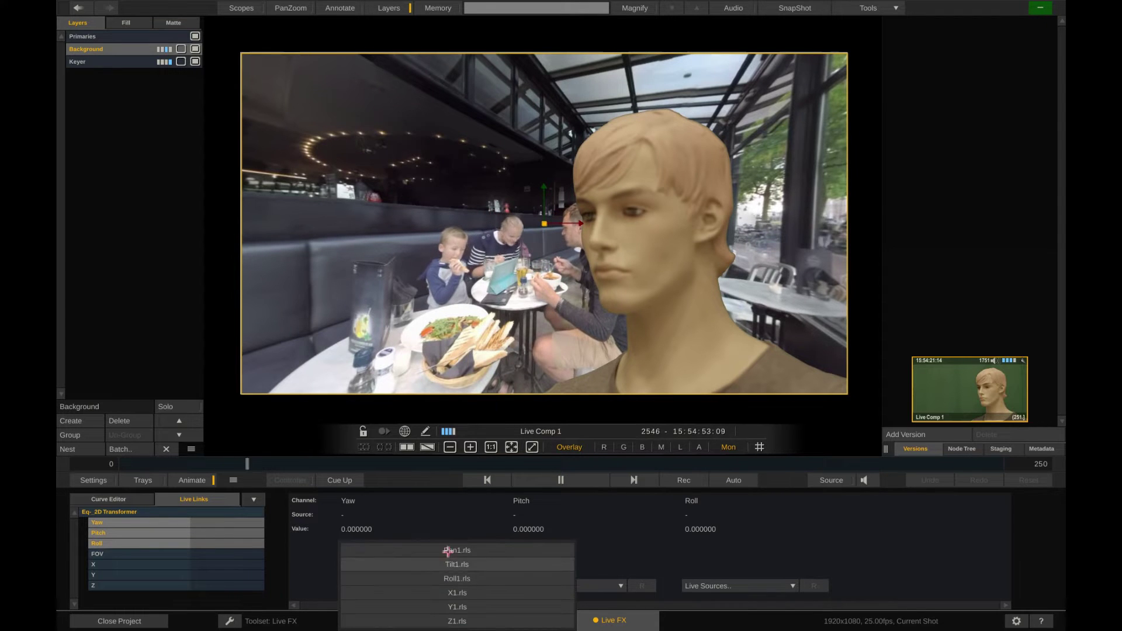
click(456, 549)
click(541, 587)
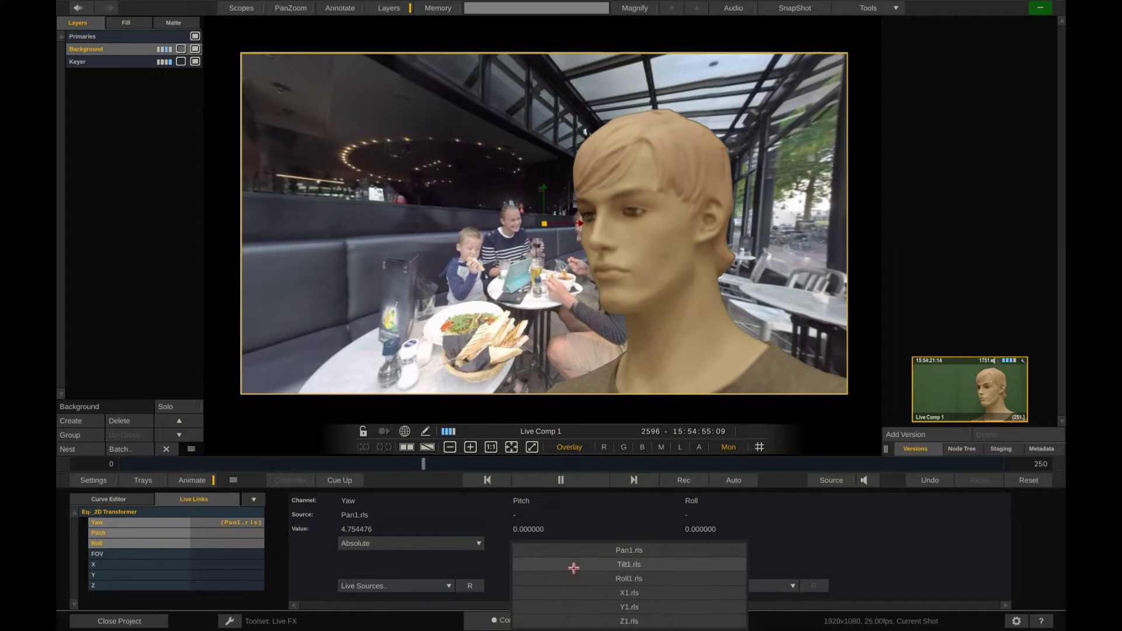
click(571, 565)
click(711, 585)
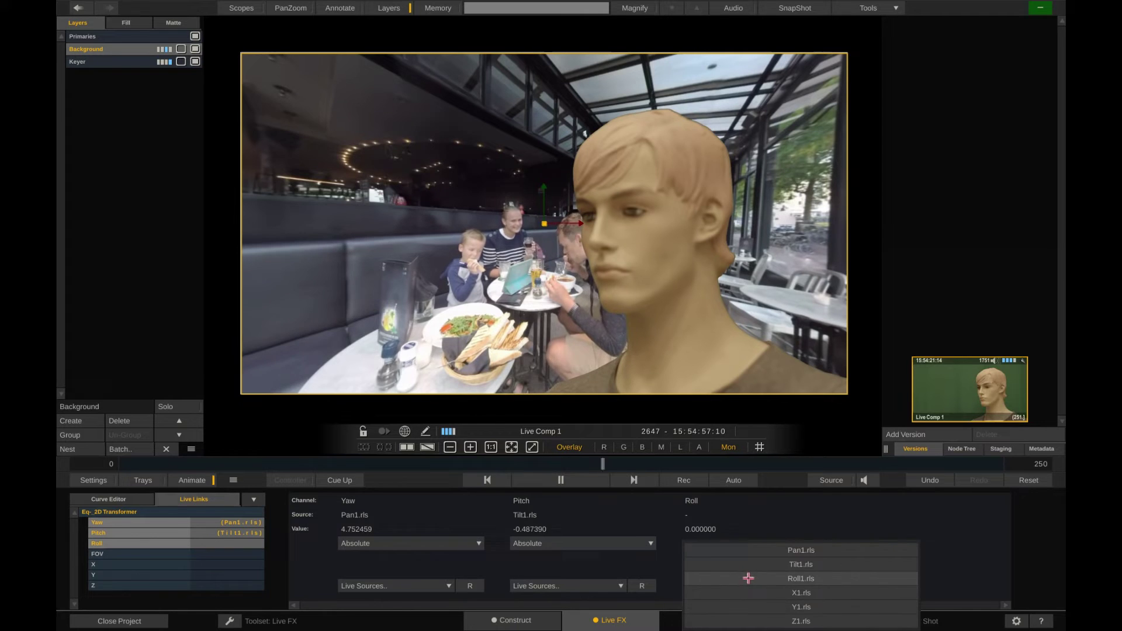
click(748, 577)
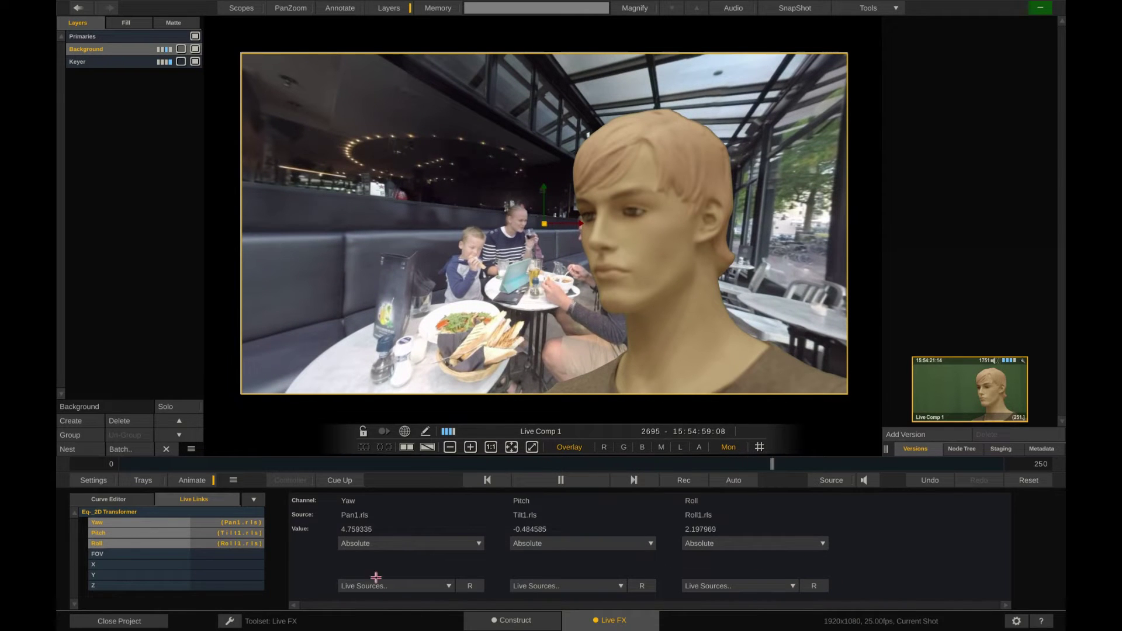
- Set the Yaw link mapping to Invert + Offset with an amount of 105.7
click(387, 545)
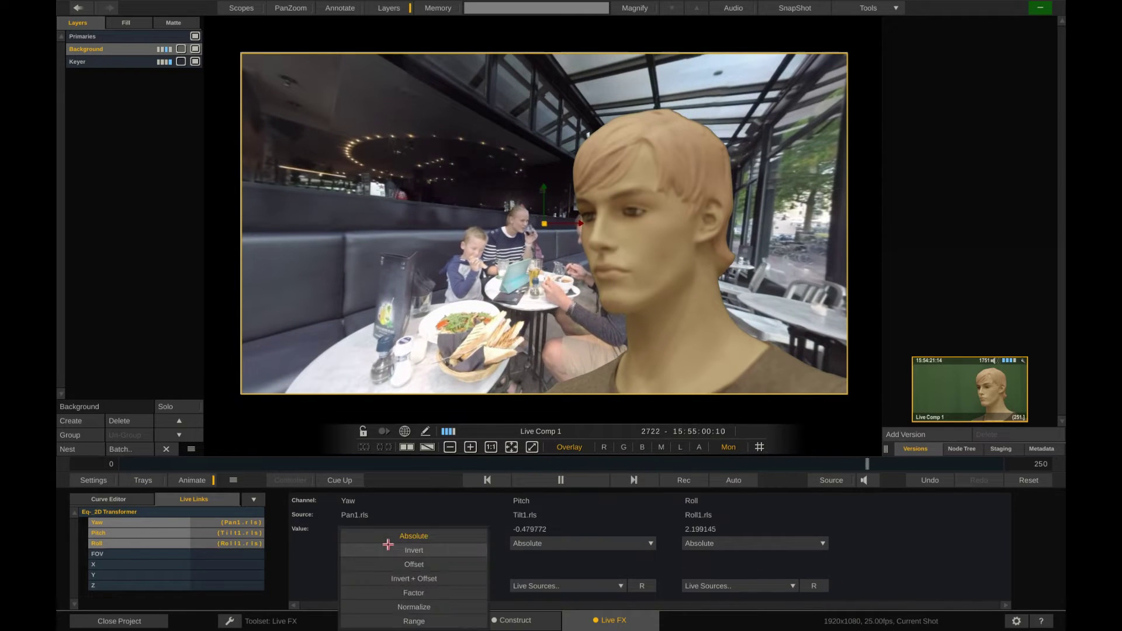
click(391, 578)
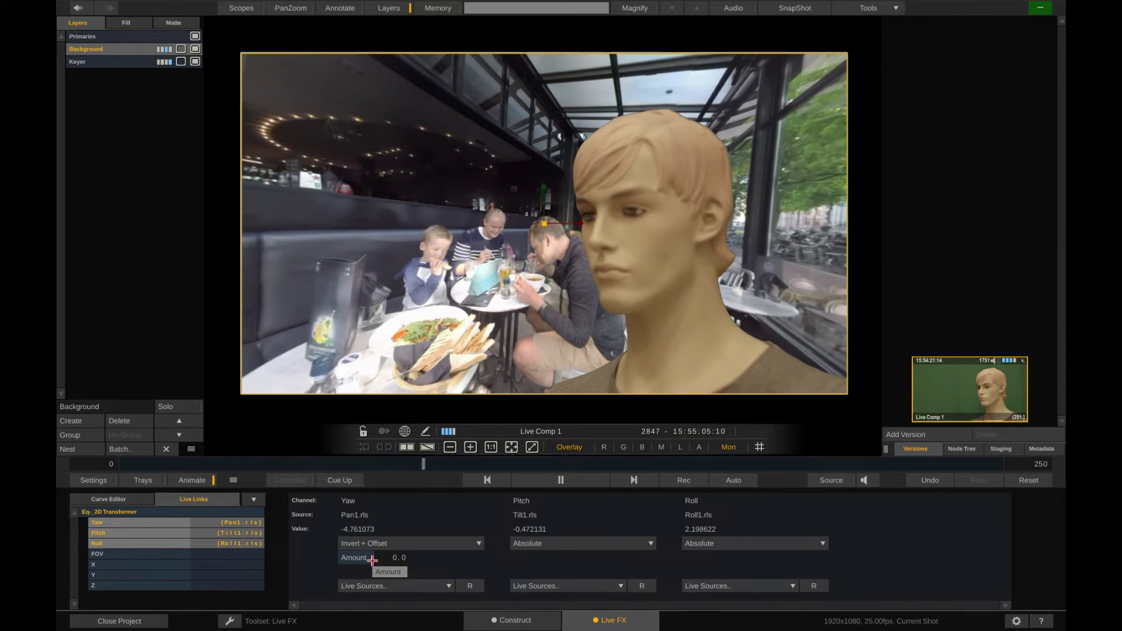
mouse_move(371, 559)
mouse_down()
mouse_move(394, 559)
mouse_move(363, 553)
mouse_up()
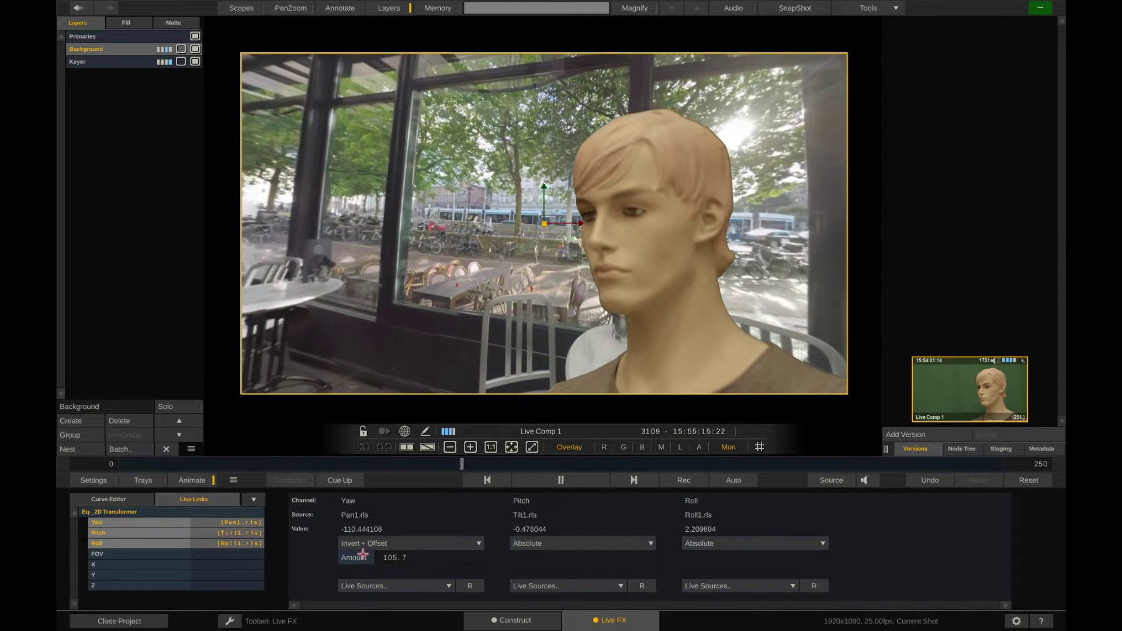
- Change the background's field of view from 90 to 15
click(195, 481)
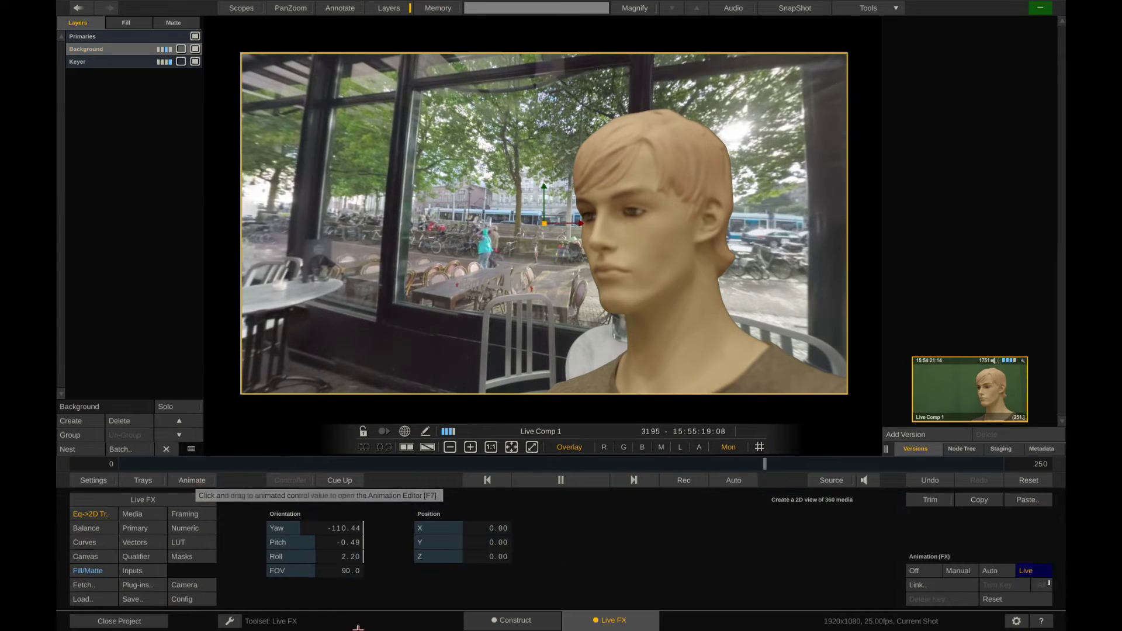
click(331, 574)
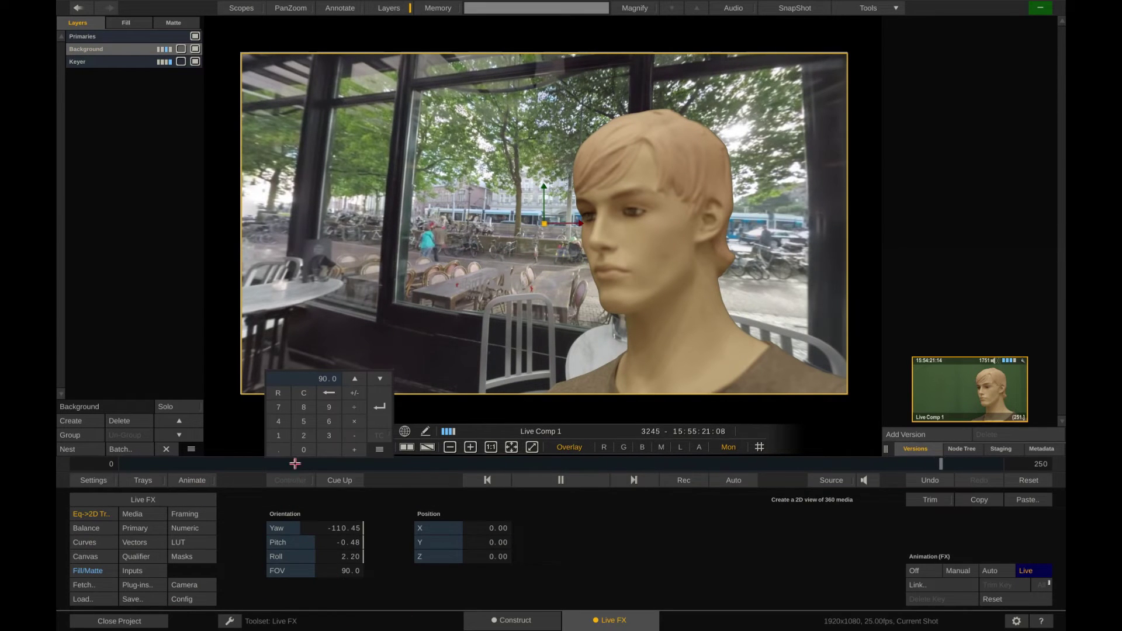
click(376, 407)
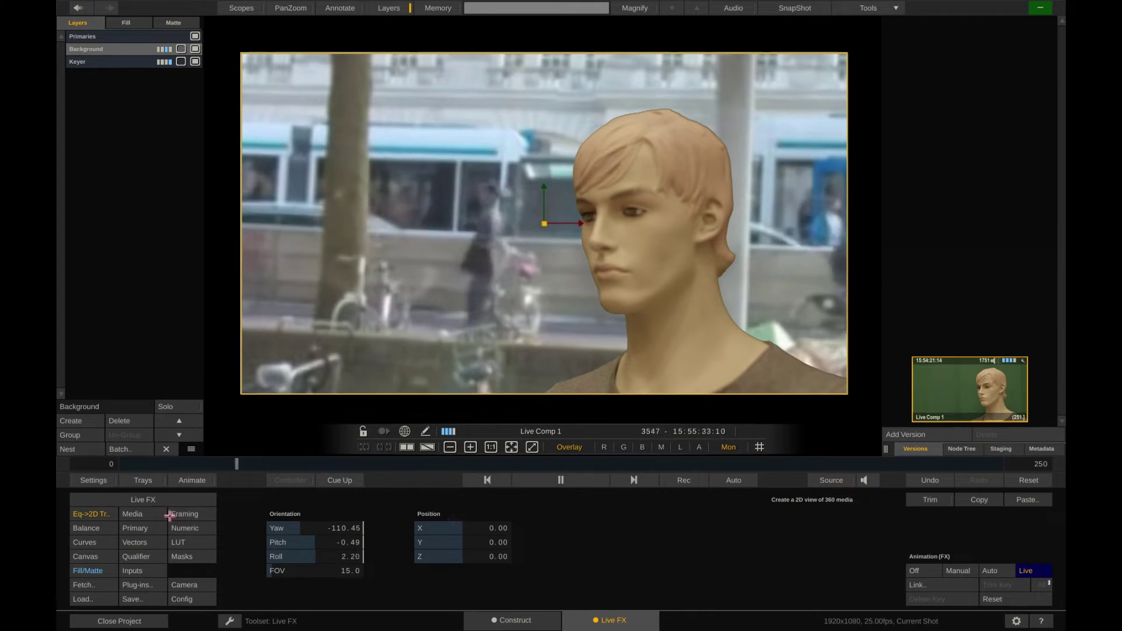
- Set the recording format to ProRes with the 422 variant in the Record settings
click(159, 500)
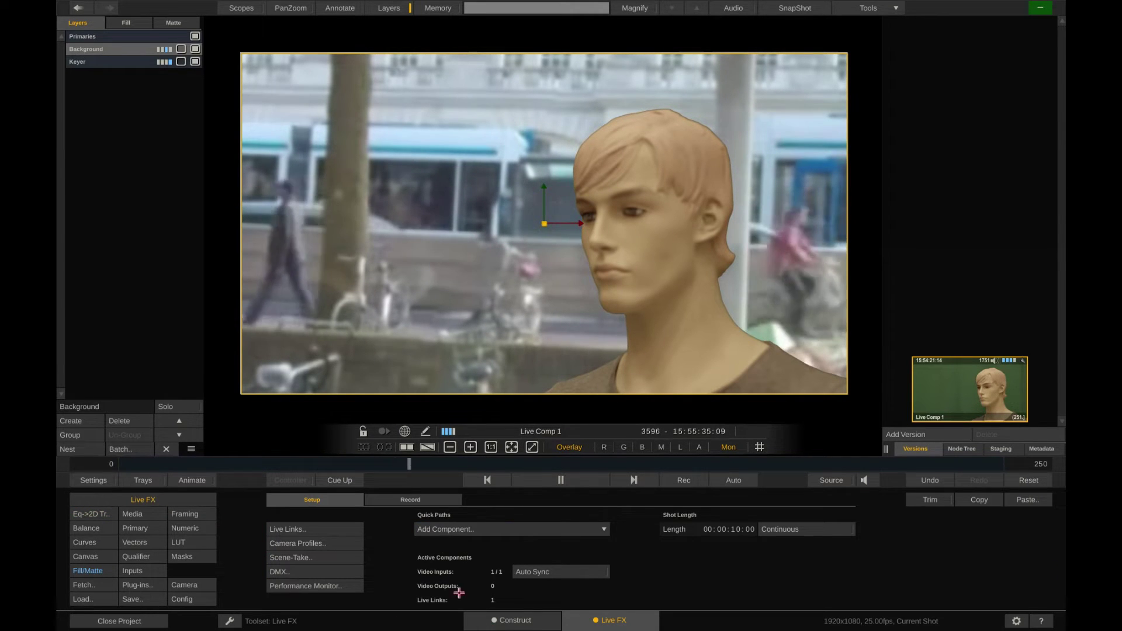
click(424, 498)
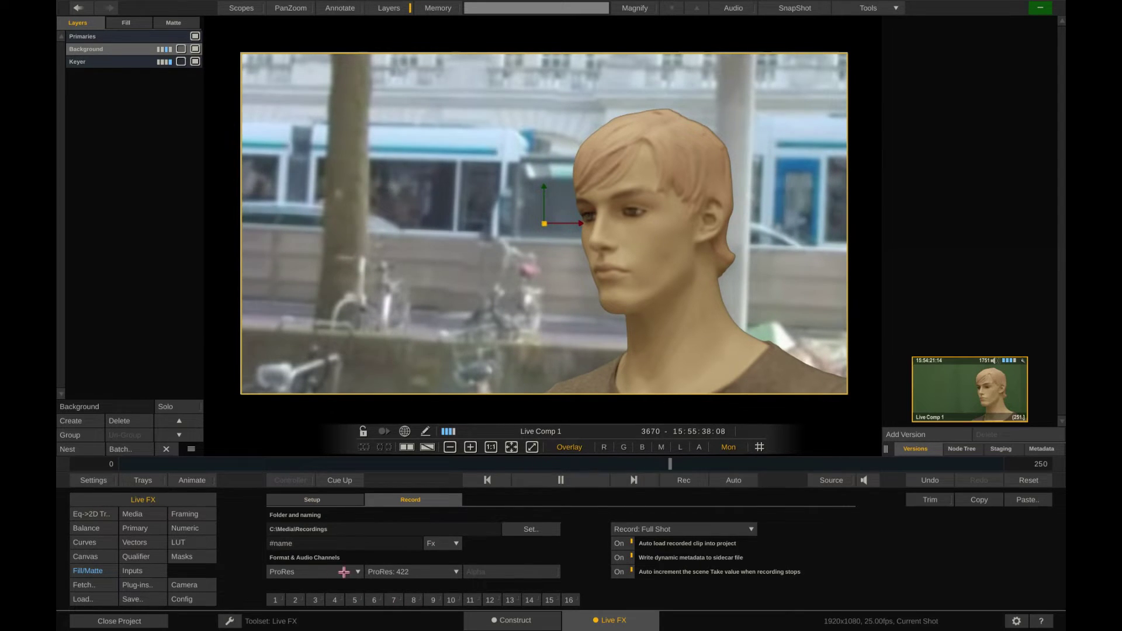
click(344, 570)
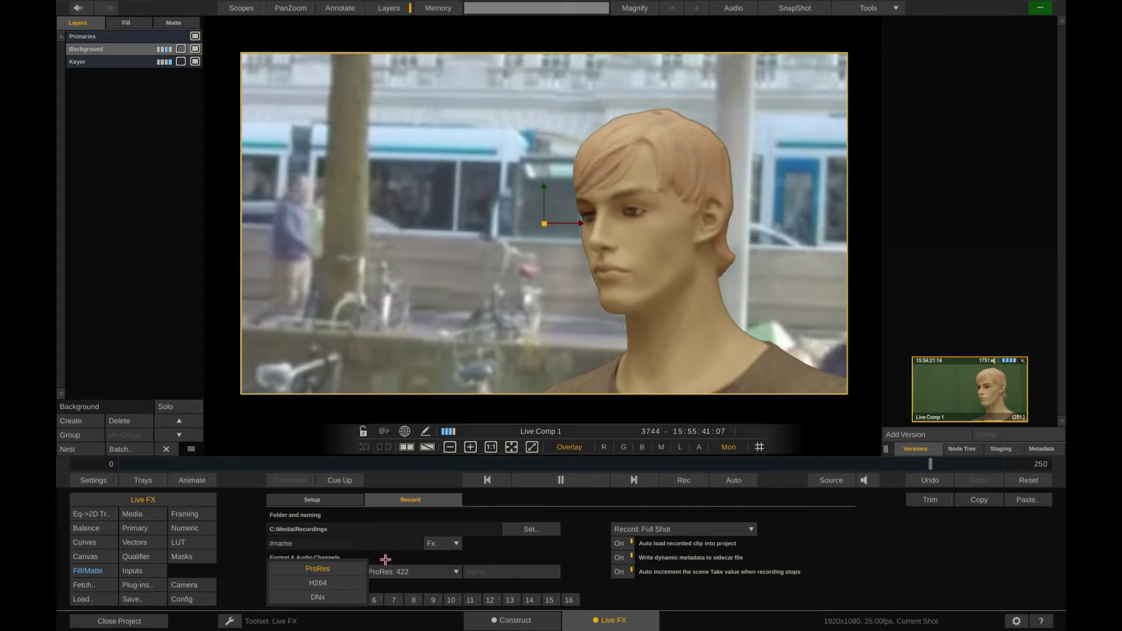
click(385, 559)
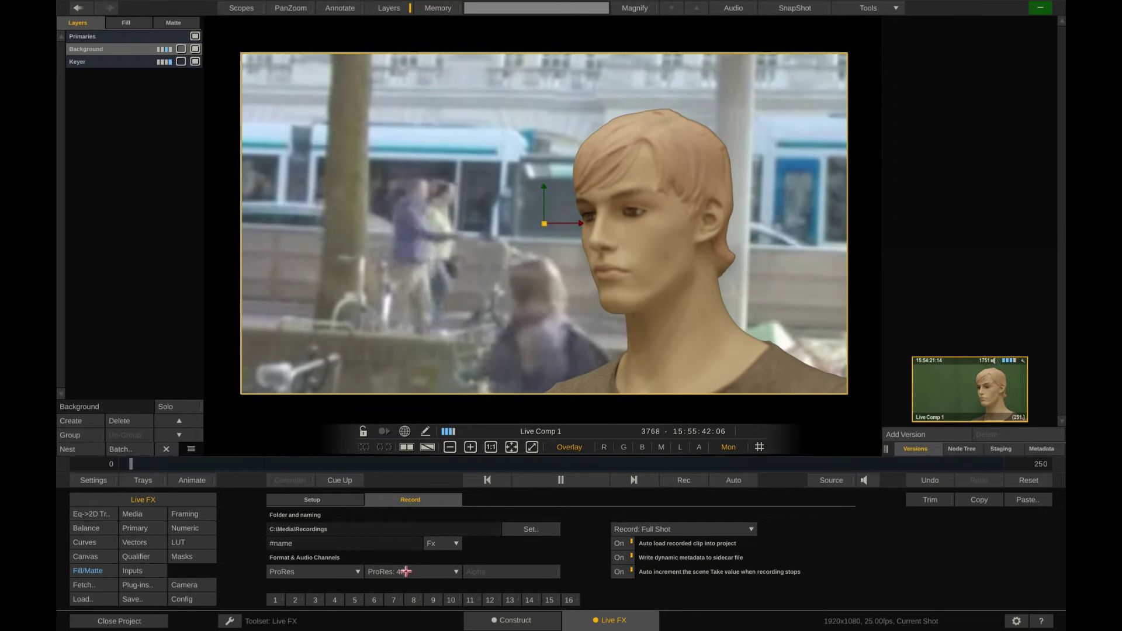
click(405, 571)
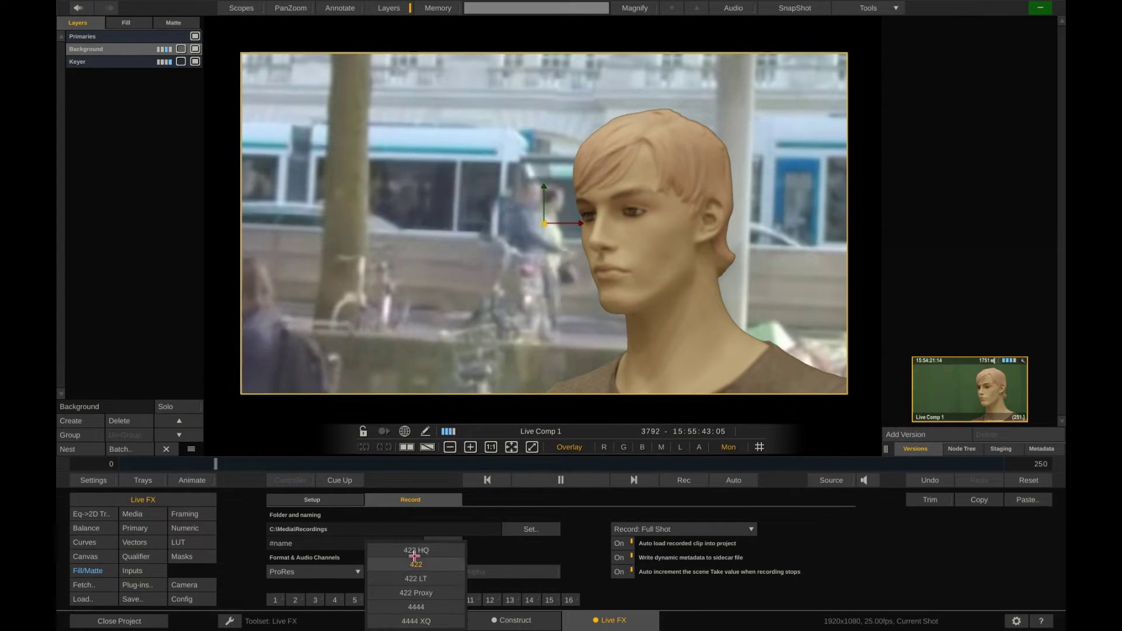
click(504, 556)
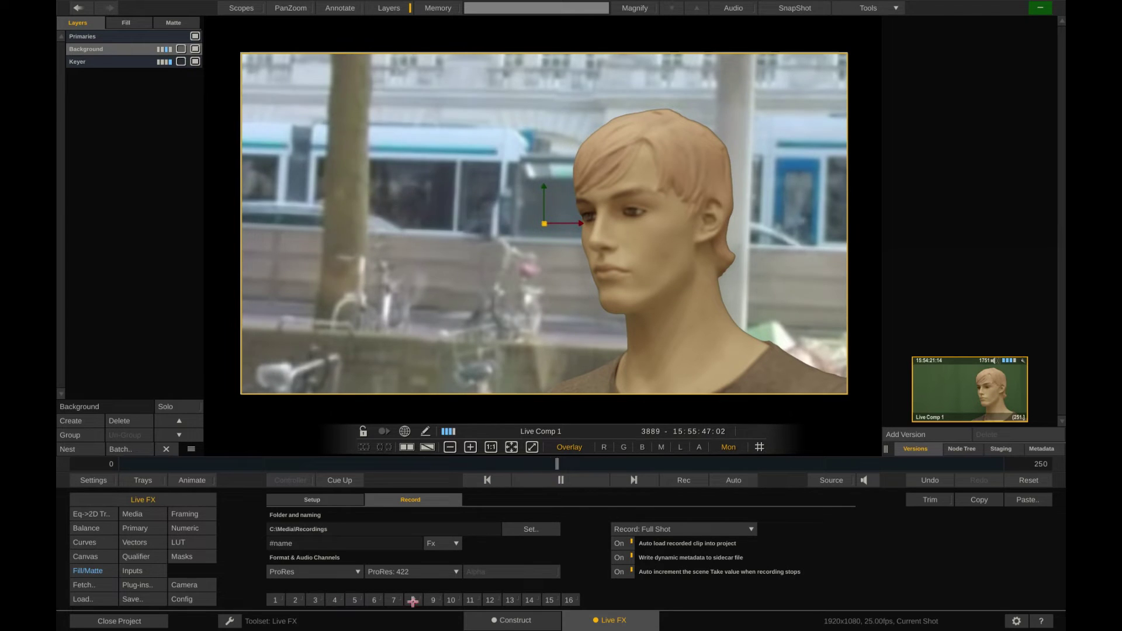
click(741, 8)
click(710, 307)
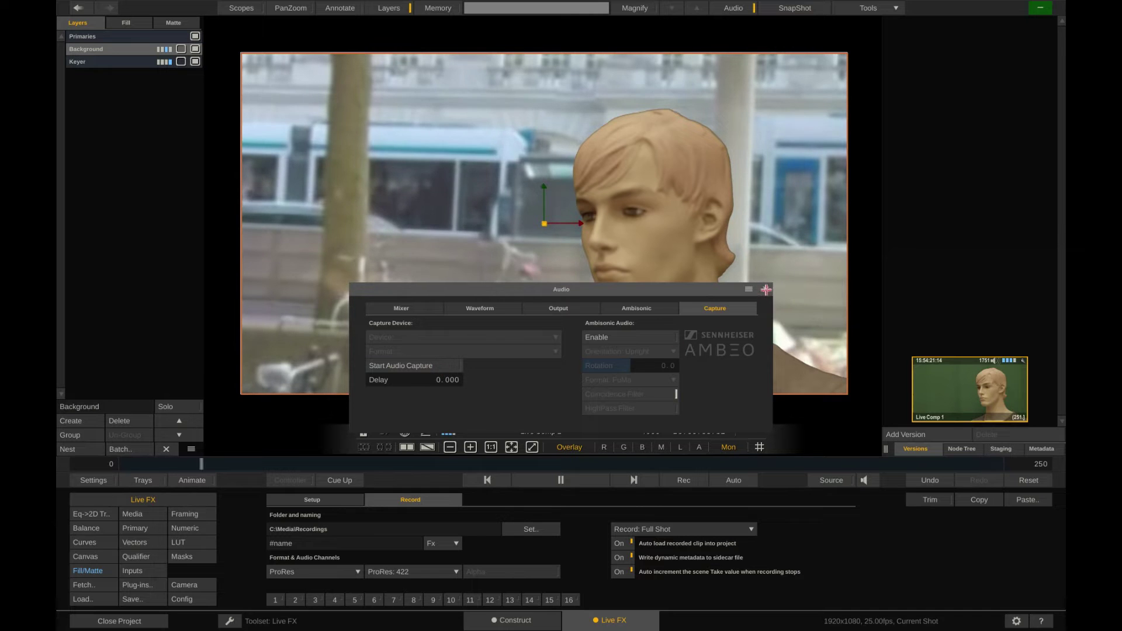
click(765, 290)
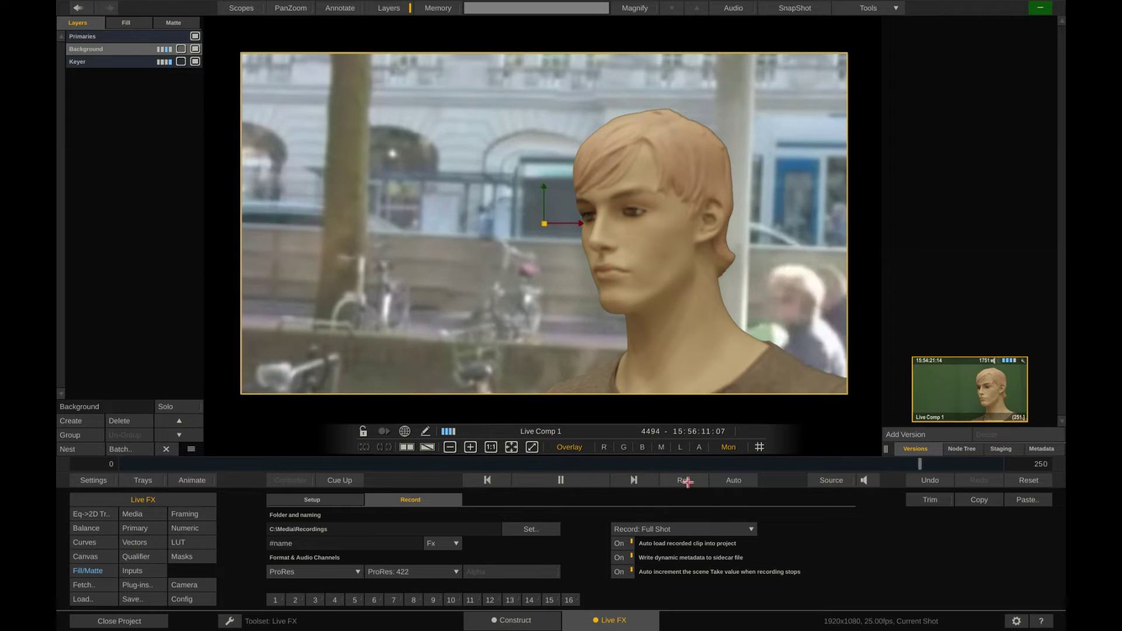
- Record a take of the live composite, starting and stopping with Rec
click(685, 481)
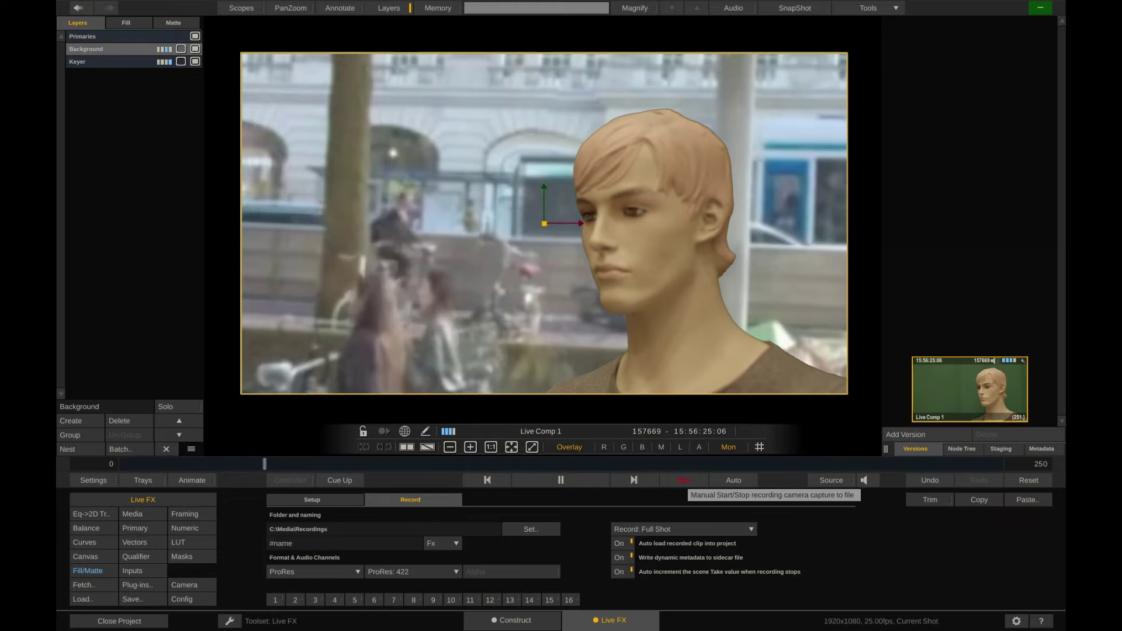
click(684, 480)
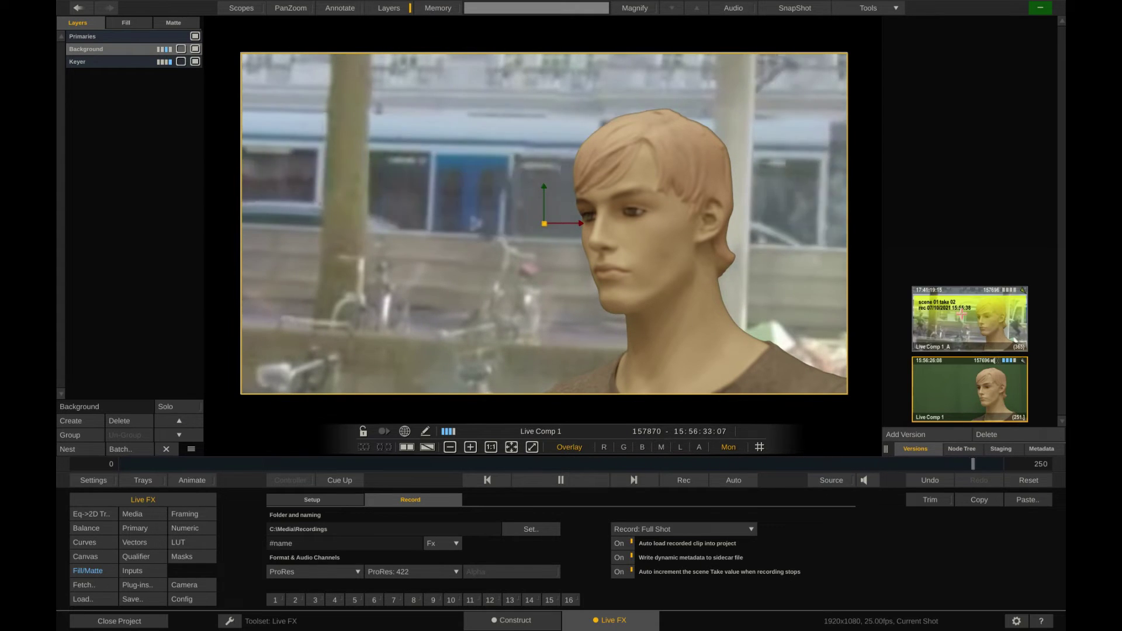
- Load the Live Comp 1_A take, then open Live Comp 1_A.csv from Recordings in Notepad++
click(961, 314)
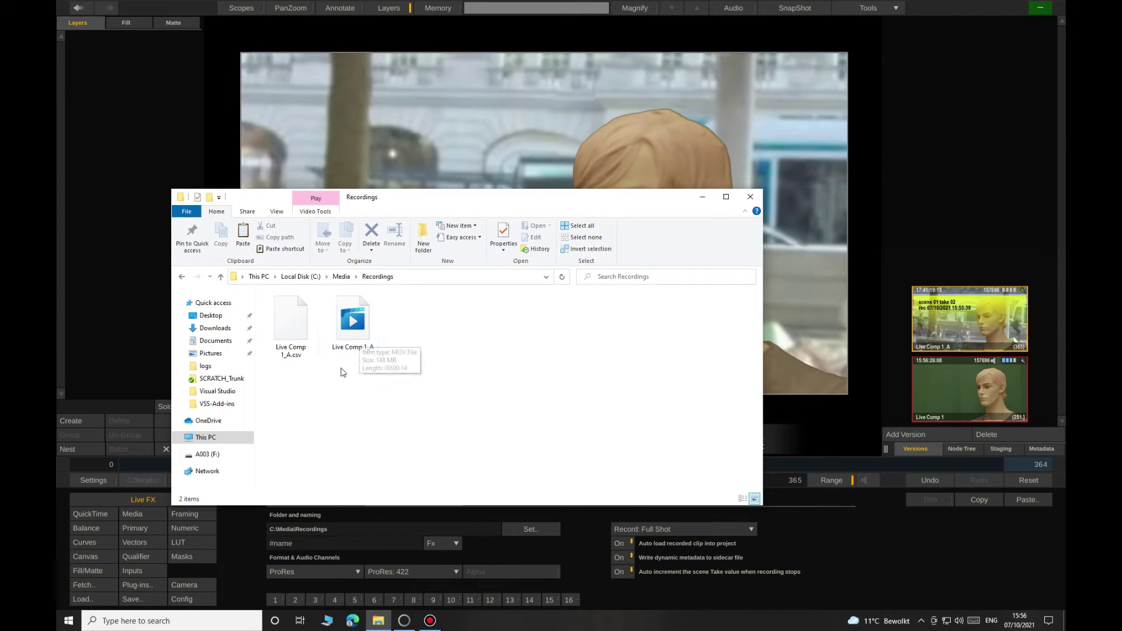
click(290, 336)
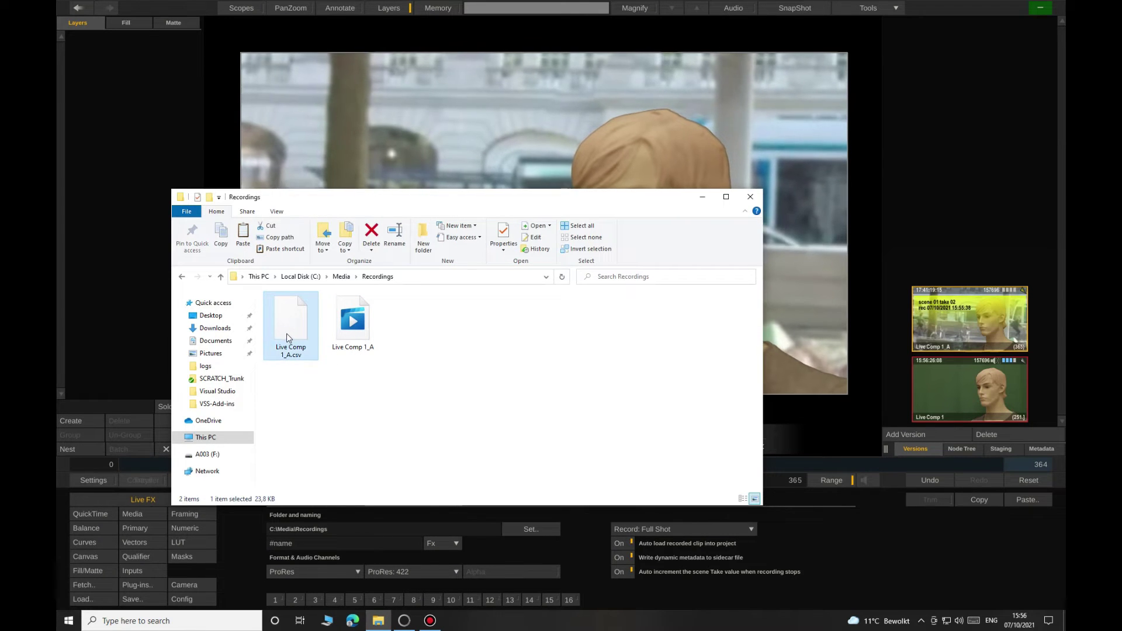
right_click(286, 336)
click(315, 390)
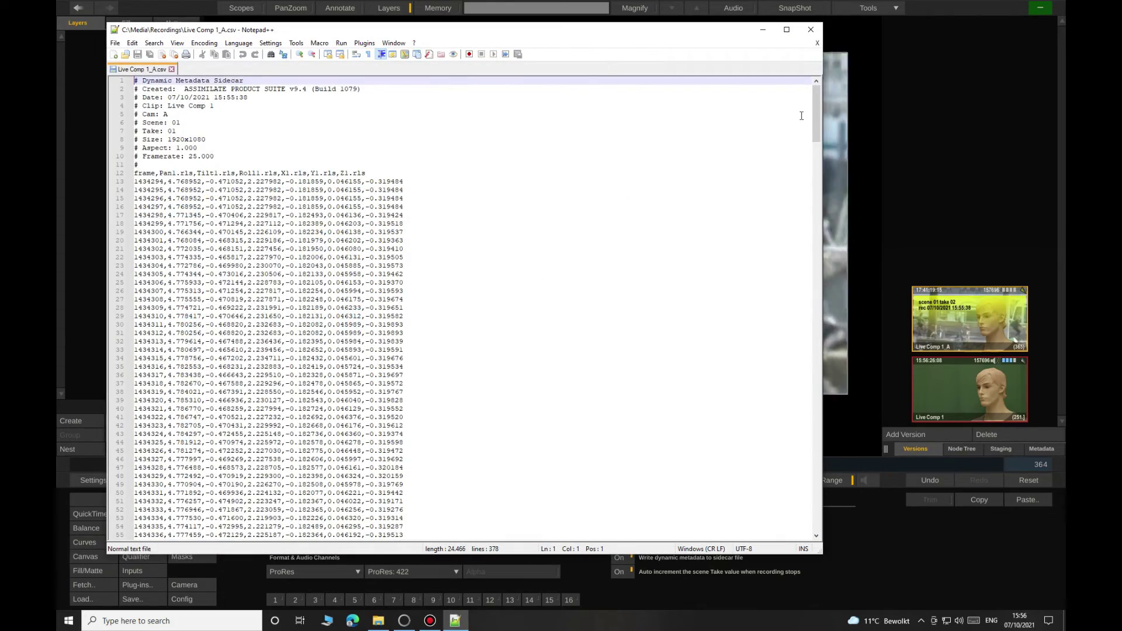
- Scroll through the per-frame camera data in Live Comp 1_A.csv, then close Notepad++
drag(816, 119, 402, 182)
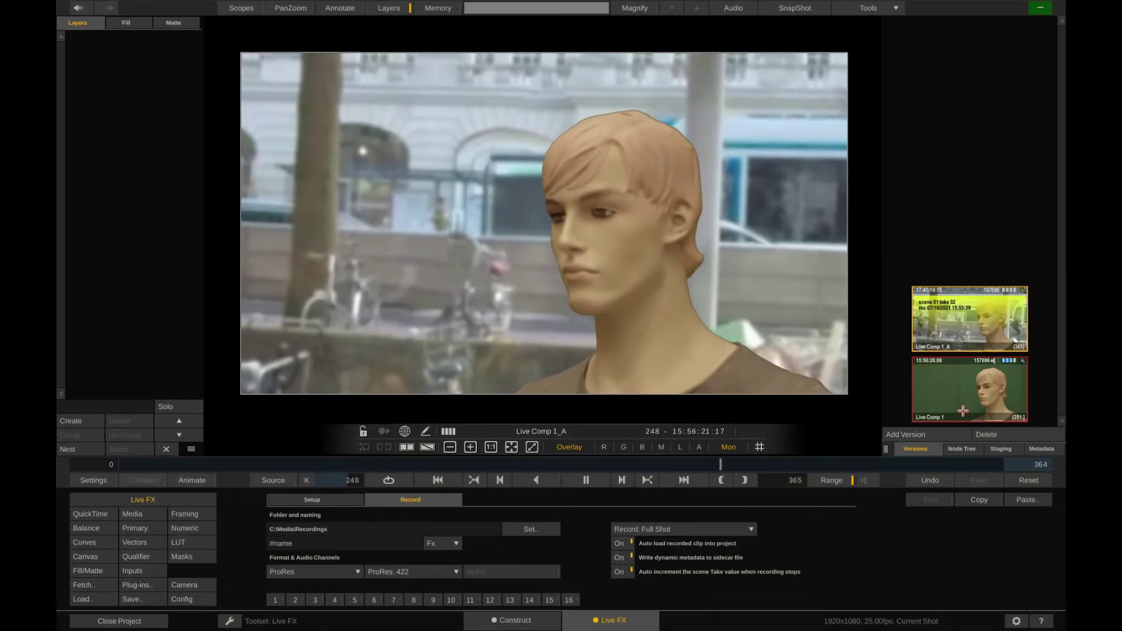
- Switch to the live Live Comp 1 version and inspect its Take metadata, now reading 02
click(962, 394)
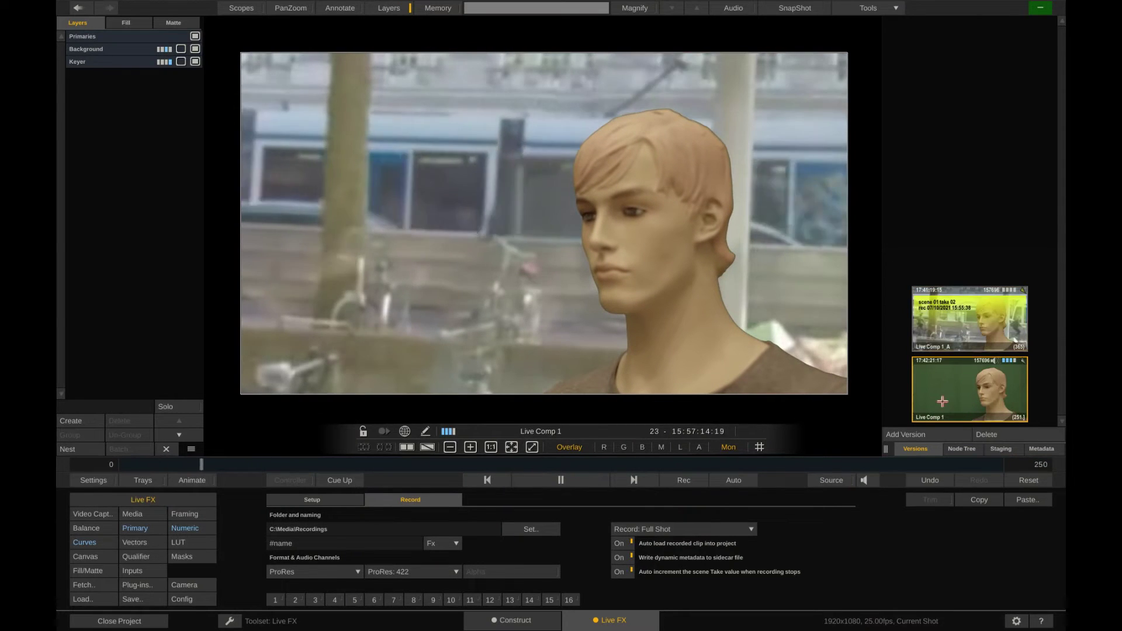
click(1037, 448)
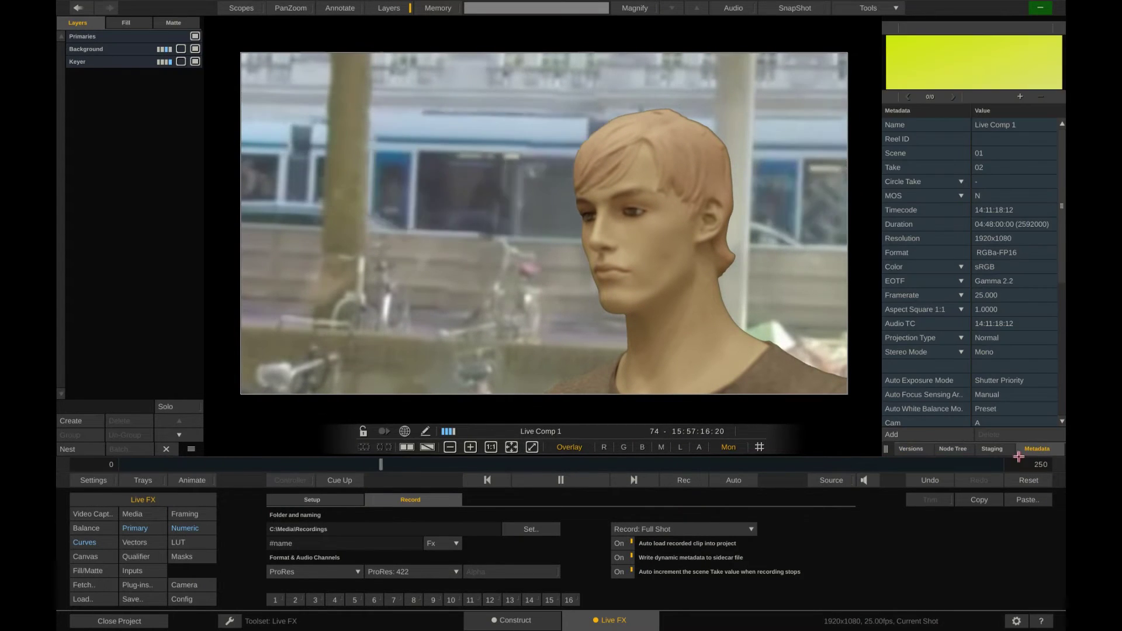
click(923, 167)
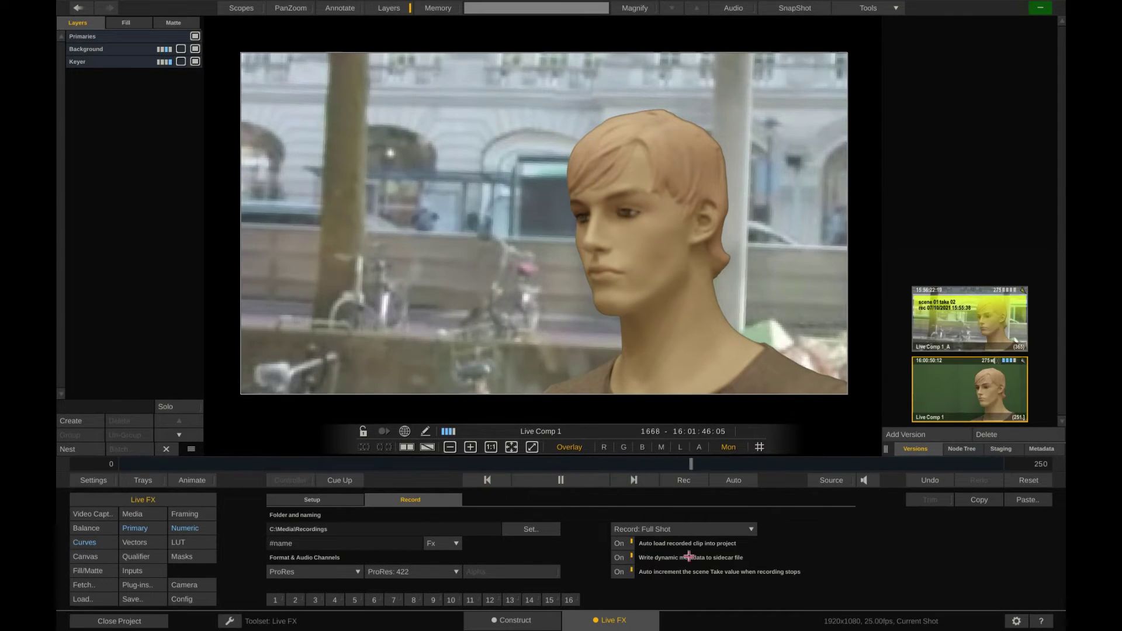
- Set recording to Source Capture with Auto trigger, capturing A003C027[1] as scene 01 take 03
click(746, 529)
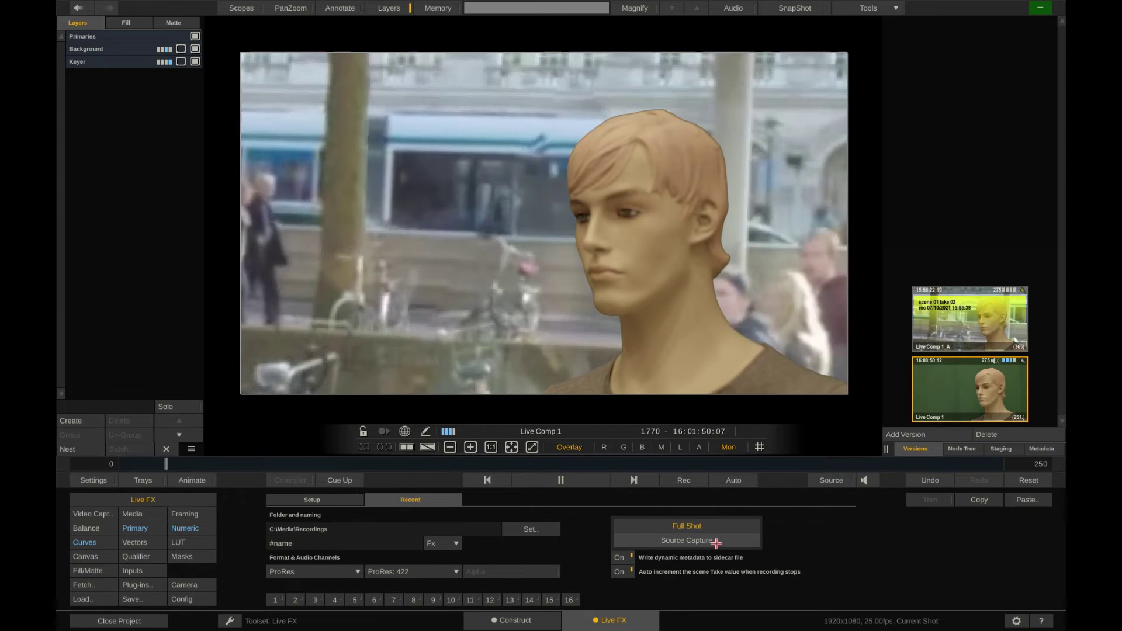
click(715, 541)
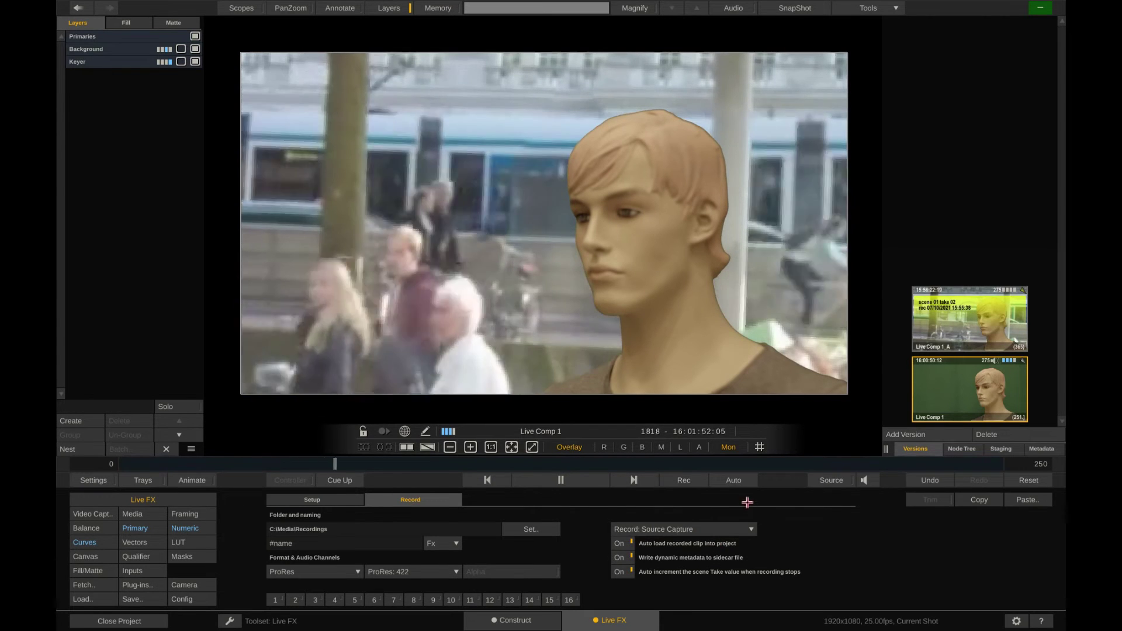
click(733, 481)
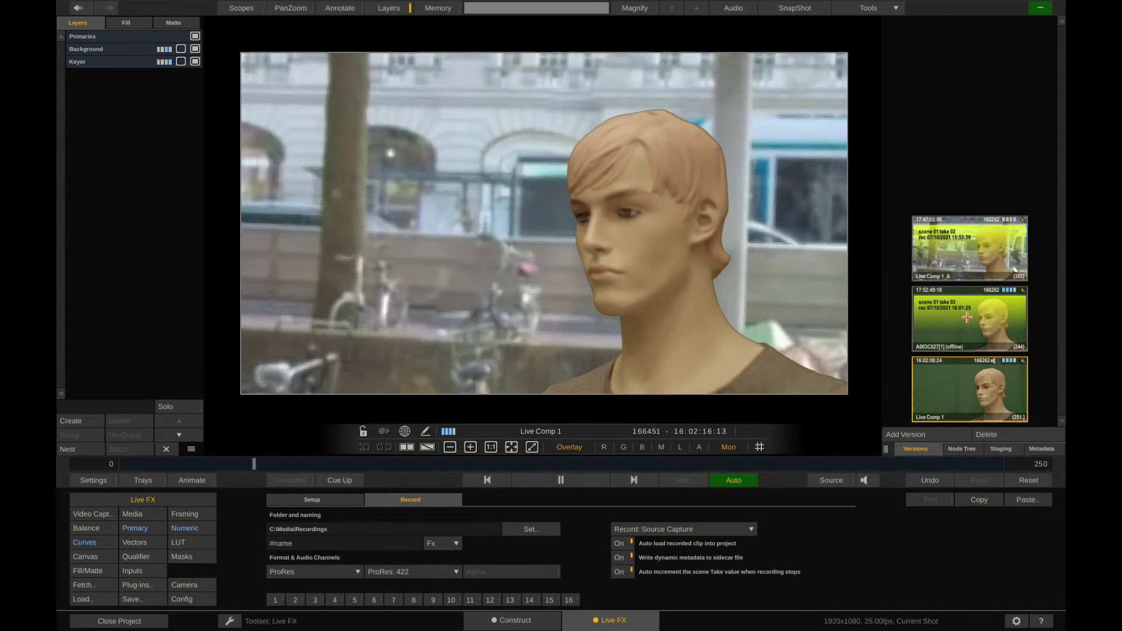
- Play the A003C027[1] take, check its node tree, and show the Background layer's Eq->2D Tr settings
click(967, 318)
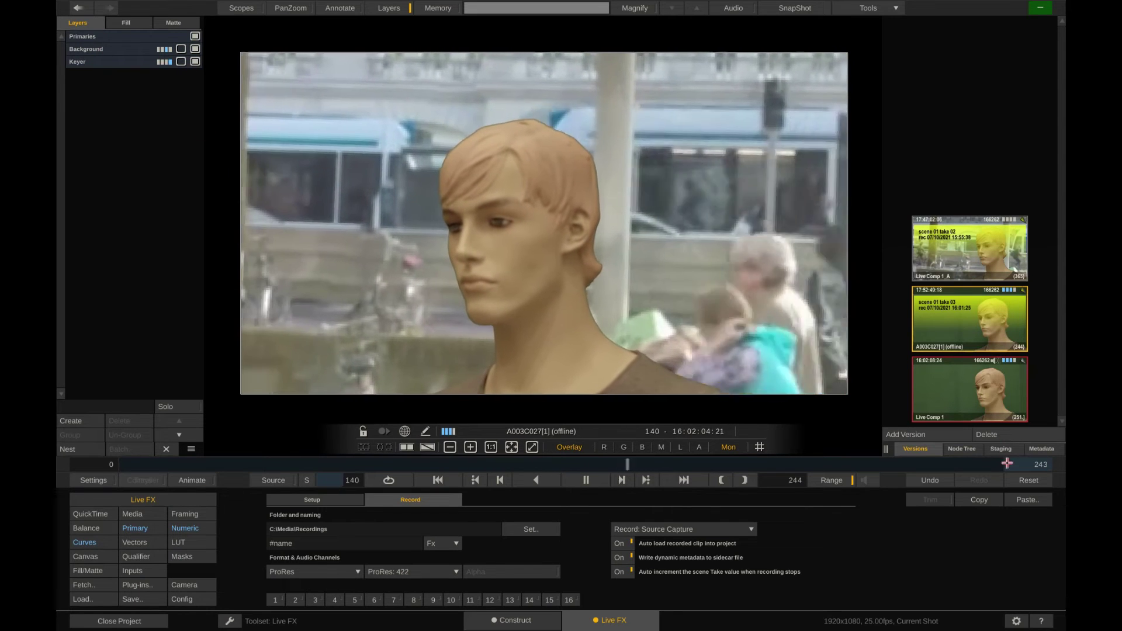
click(961, 449)
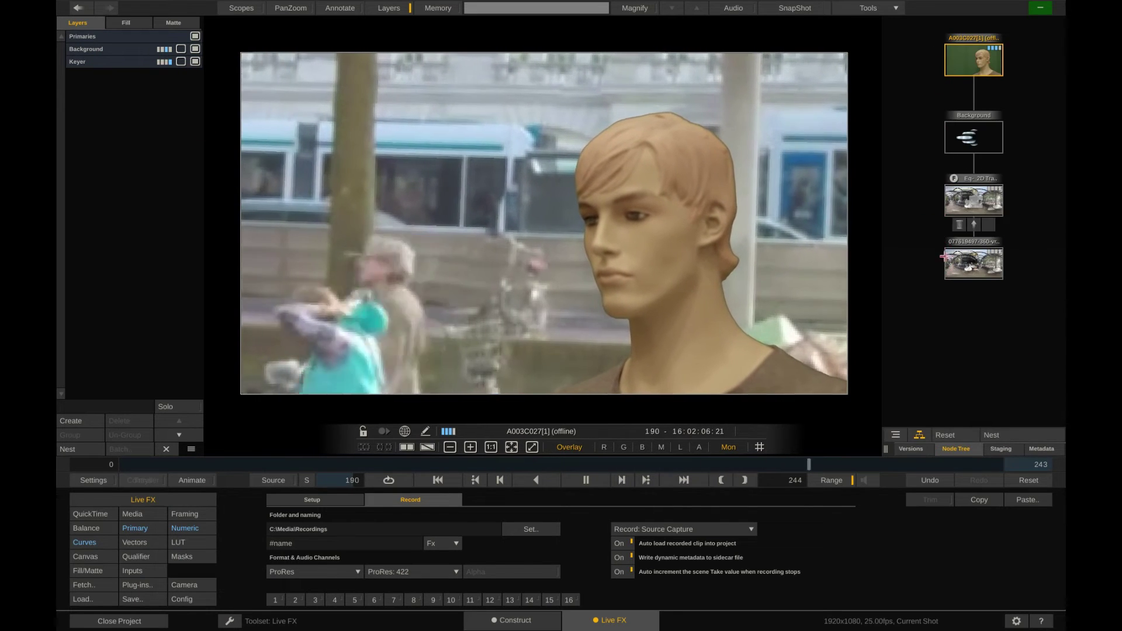
click(915, 450)
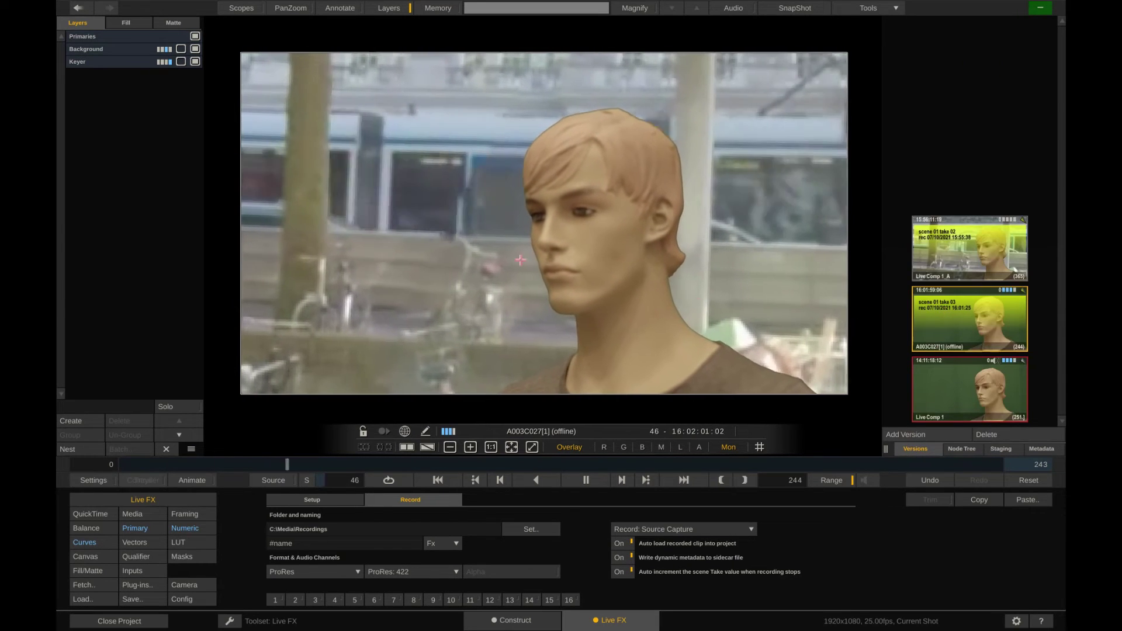
click(95, 51)
click(93, 514)
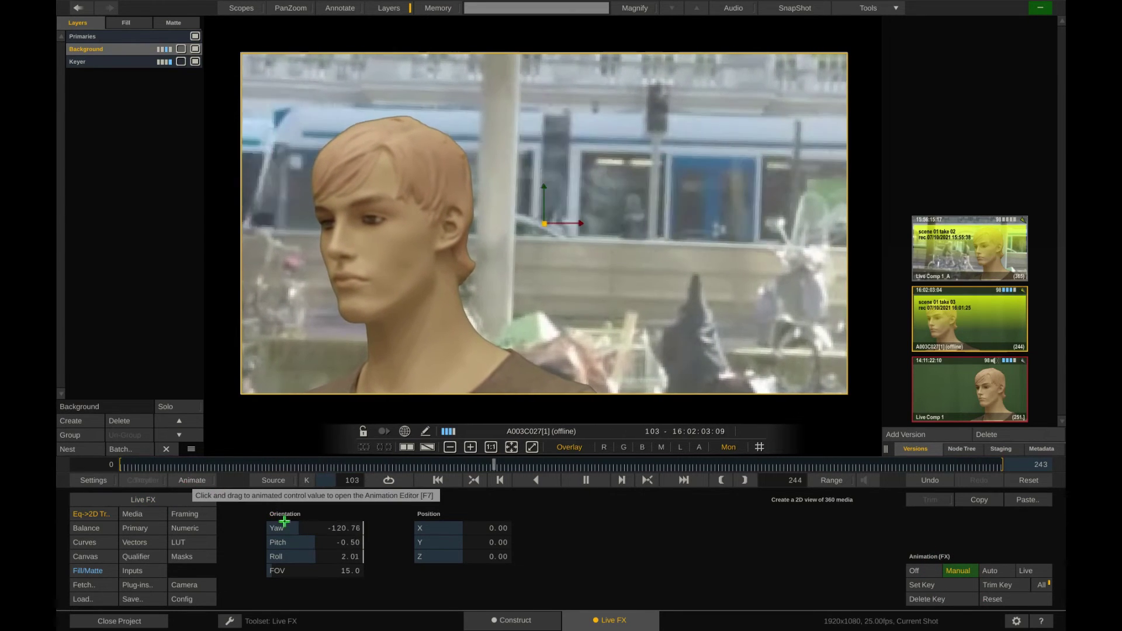
- Open the Curve Editor for the background's recorded Yaw, Pitch and Roll values
click(302, 528)
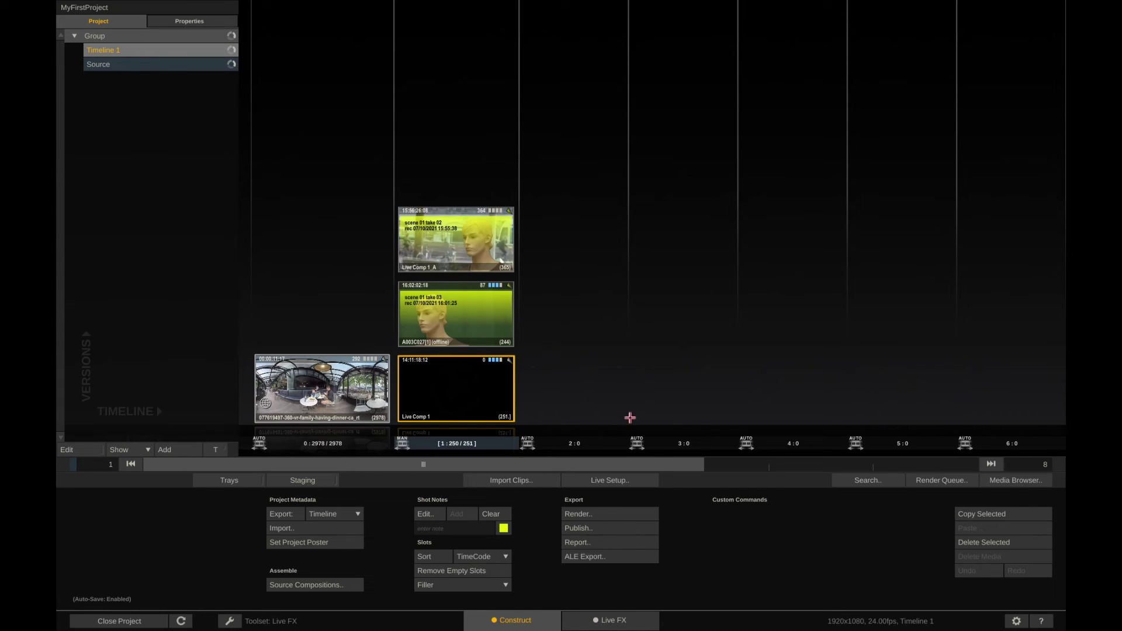
- Open camera source clip A003C027_211007_J799, review its Media settings, and return to Construct
click(157, 65)
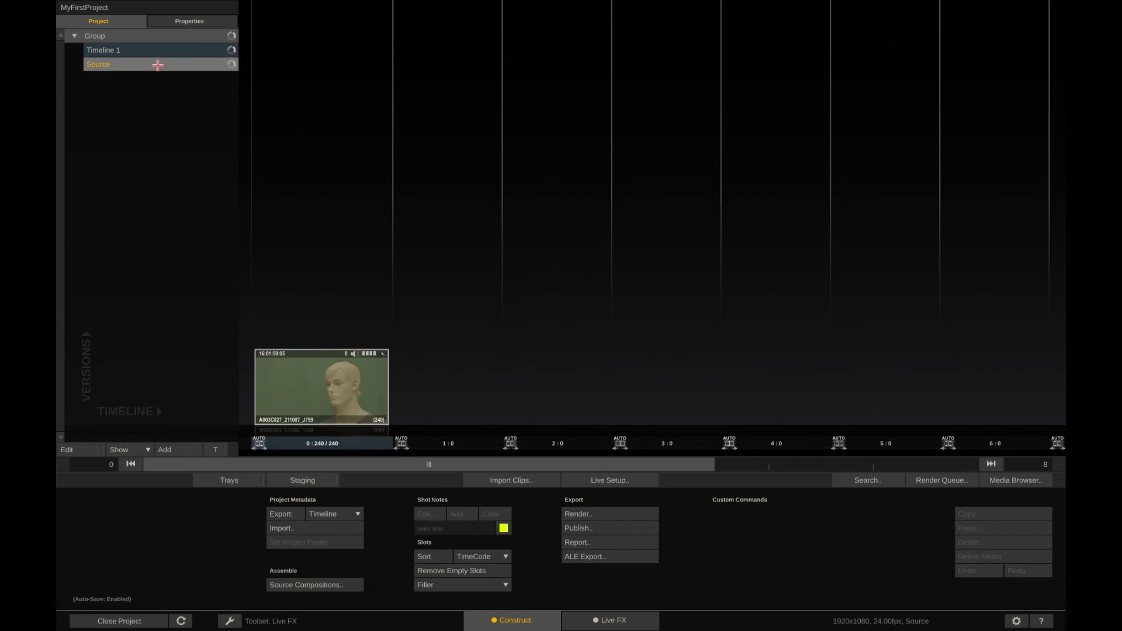
double_click(321, 382)
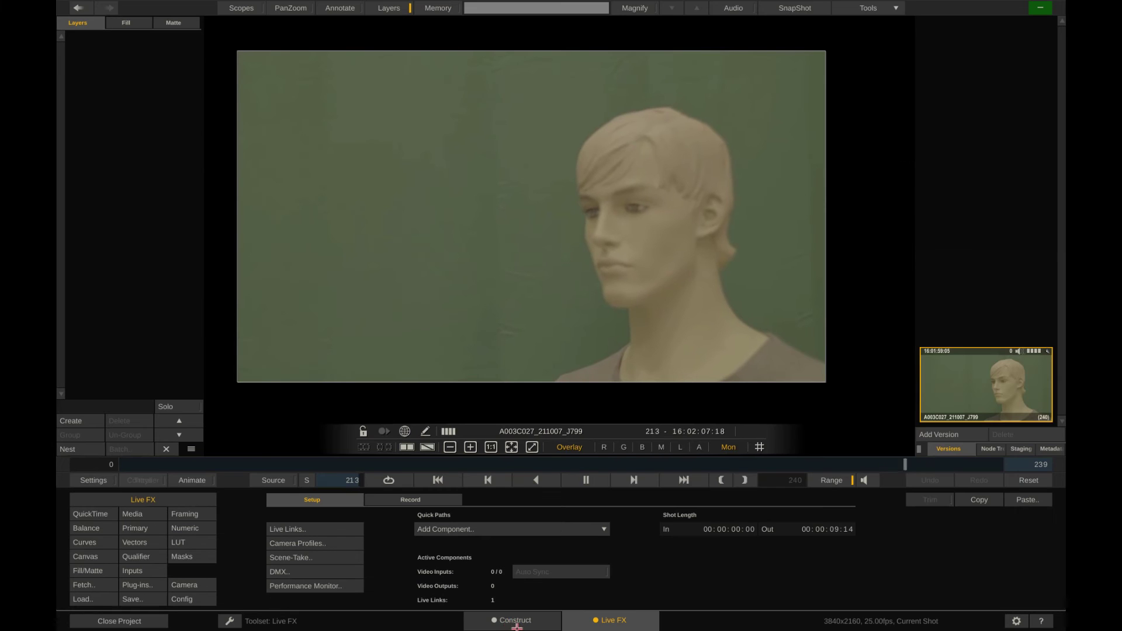
click(132, 514)
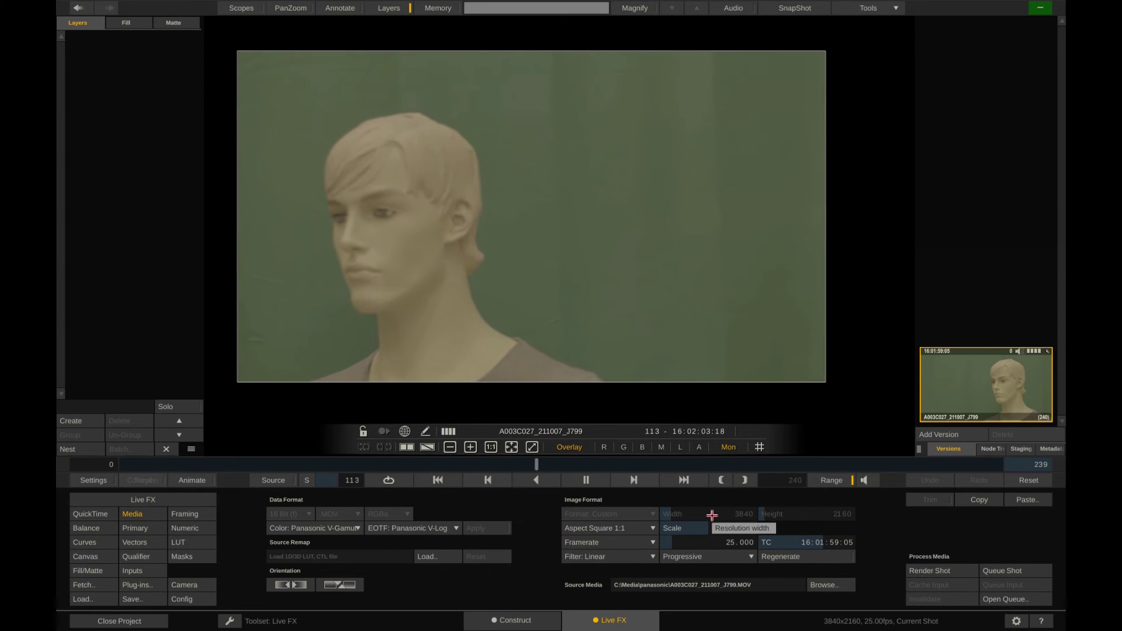
click(524, 621)
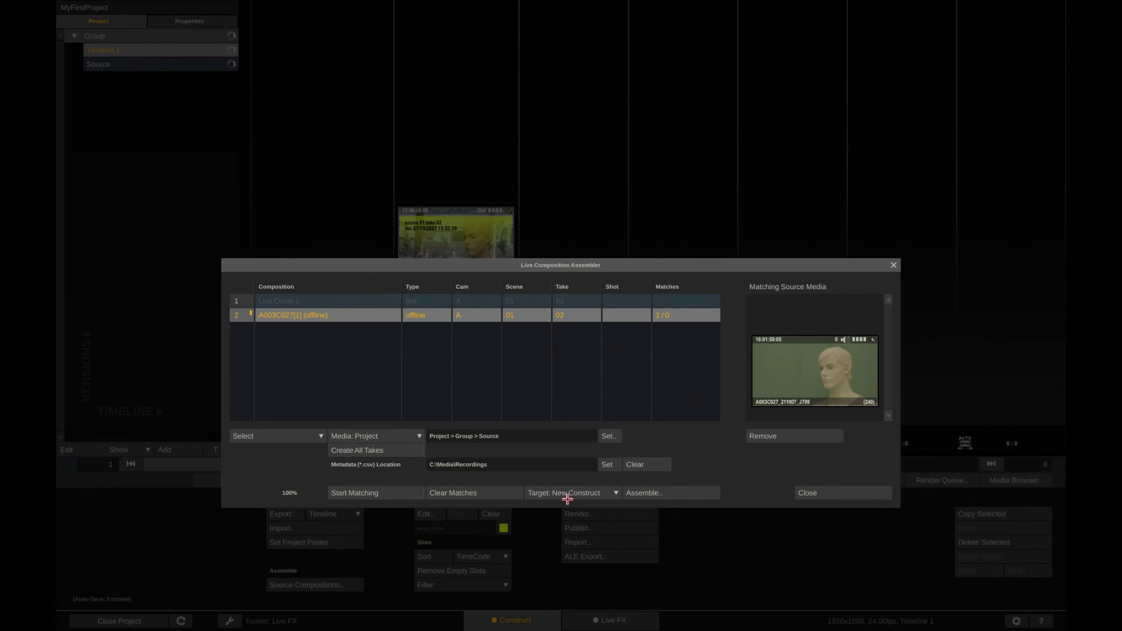
- Assemble the matched take into Timeline 2 and open the online A003C027_211007_J799[1] comp
click(652, 494)
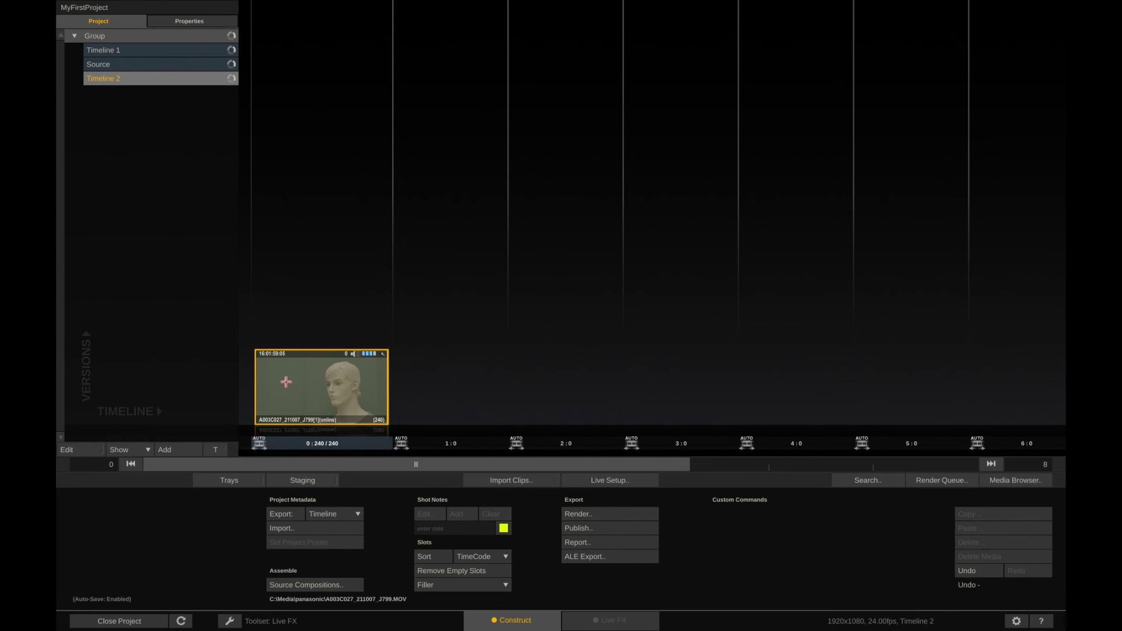
double_click(316, 382)
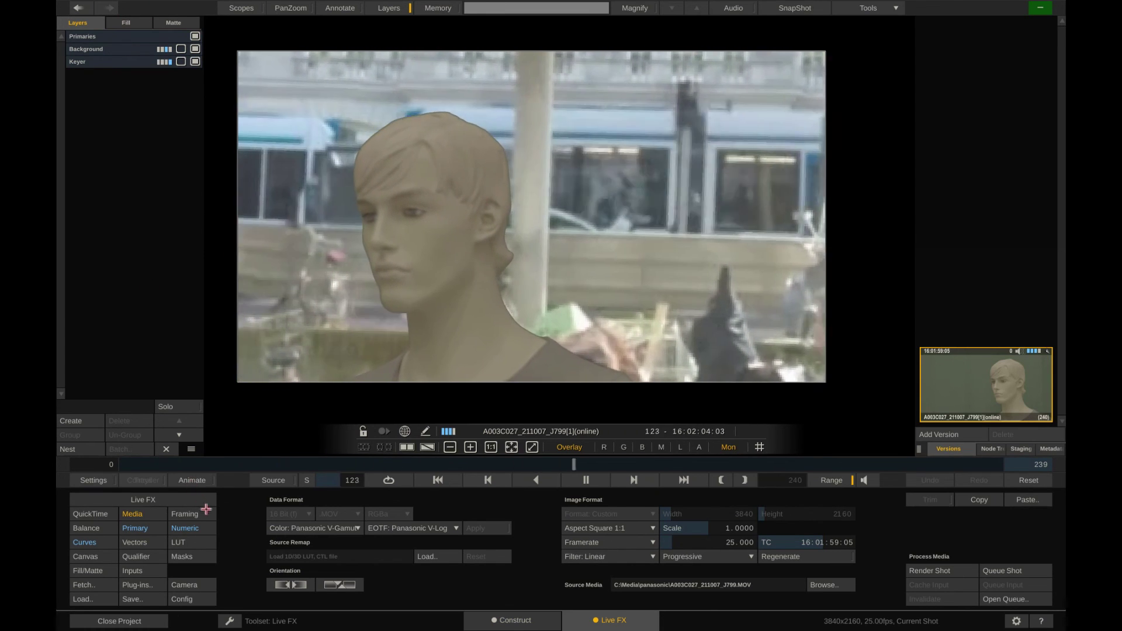
click(106, 62)
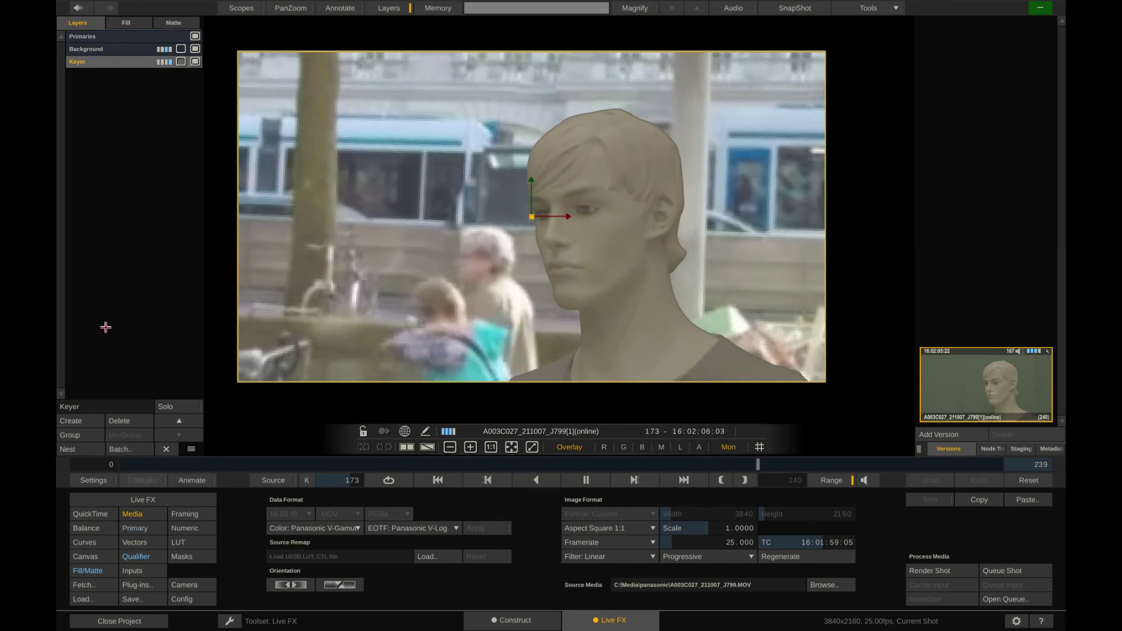
click(147, 557)
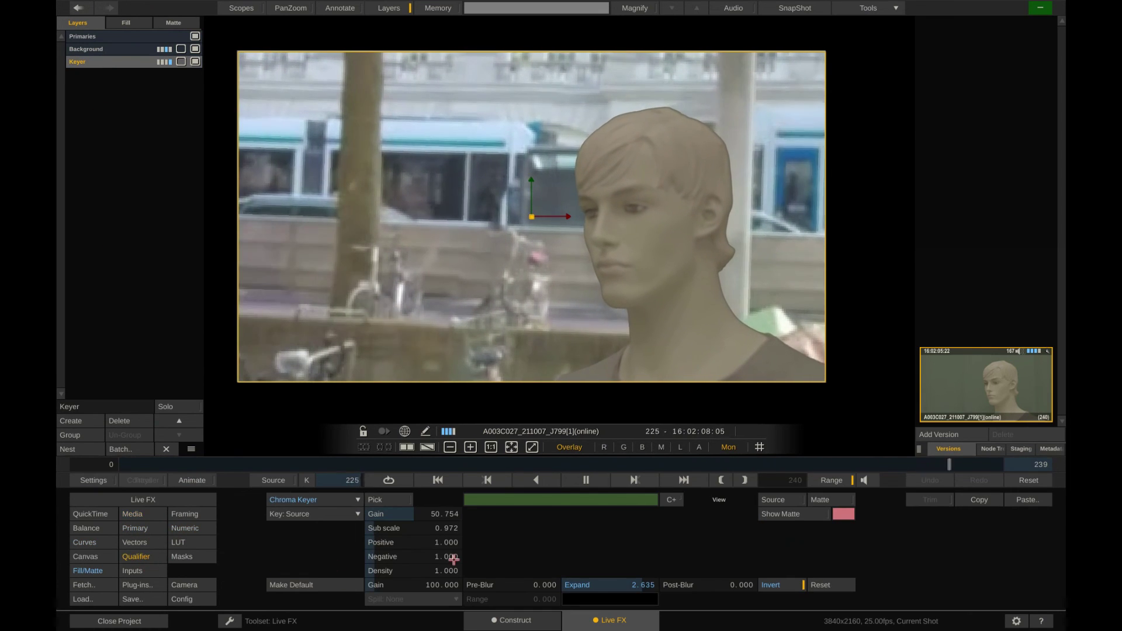
click(106, 49)
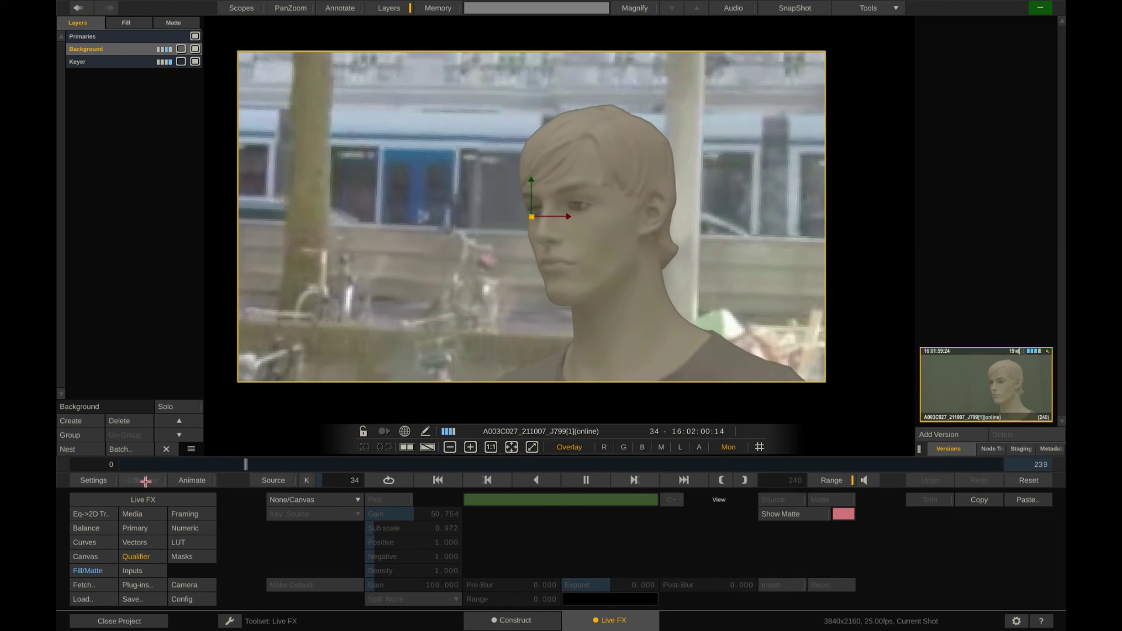
click(93, 513)
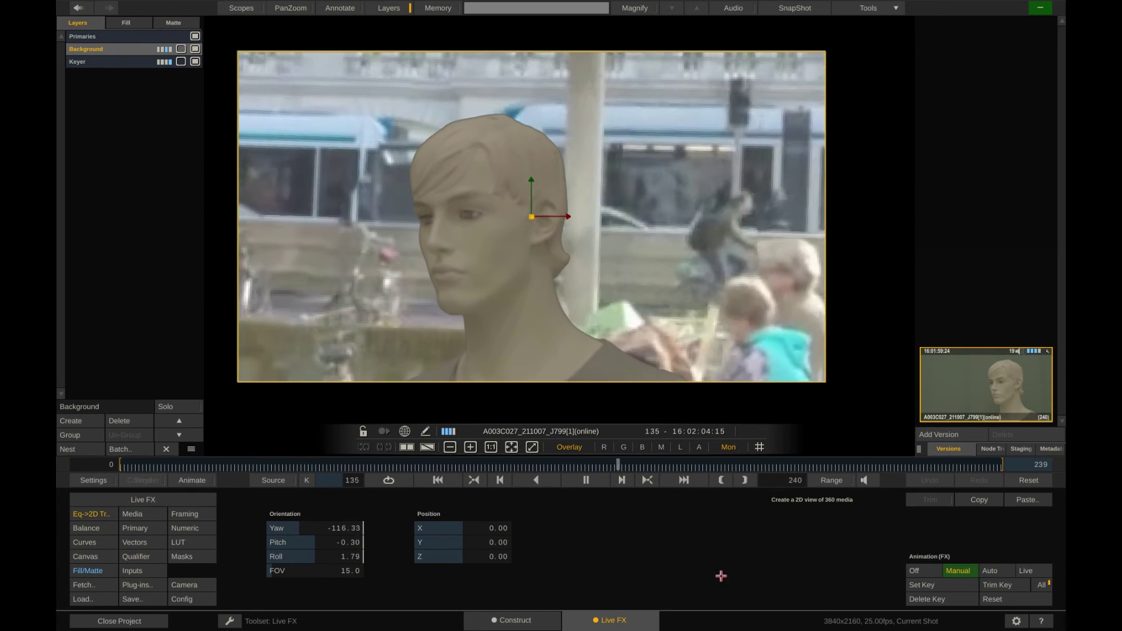
click(150, 517)
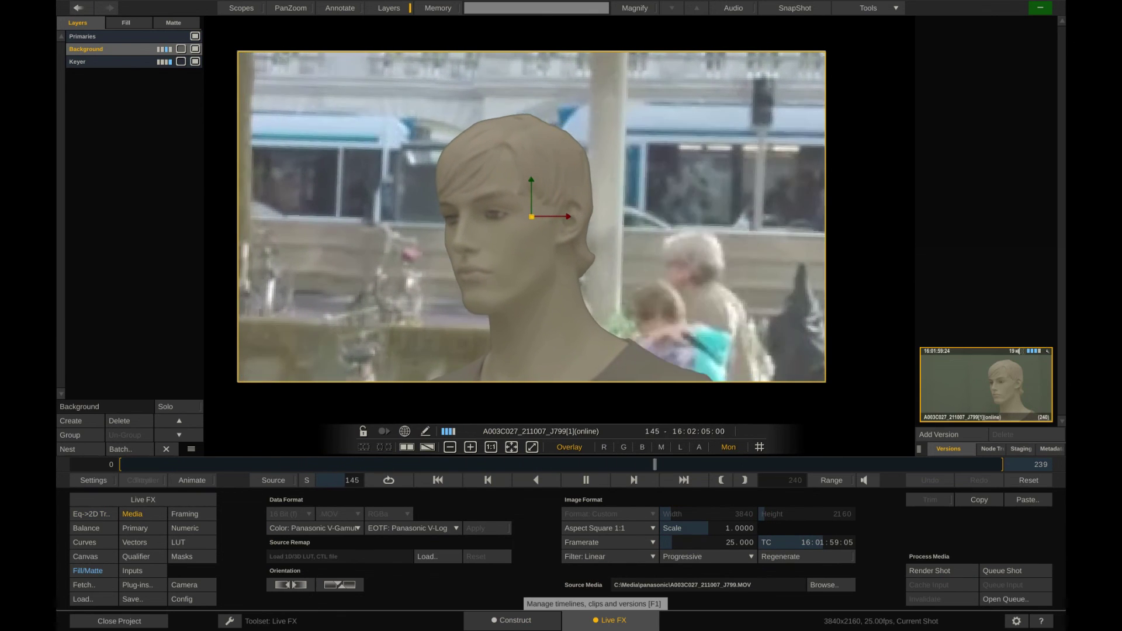
- Return to the Construct page showing Timeline 2 with the online A003C027_211007_J799[1] comp
click(524, 621)
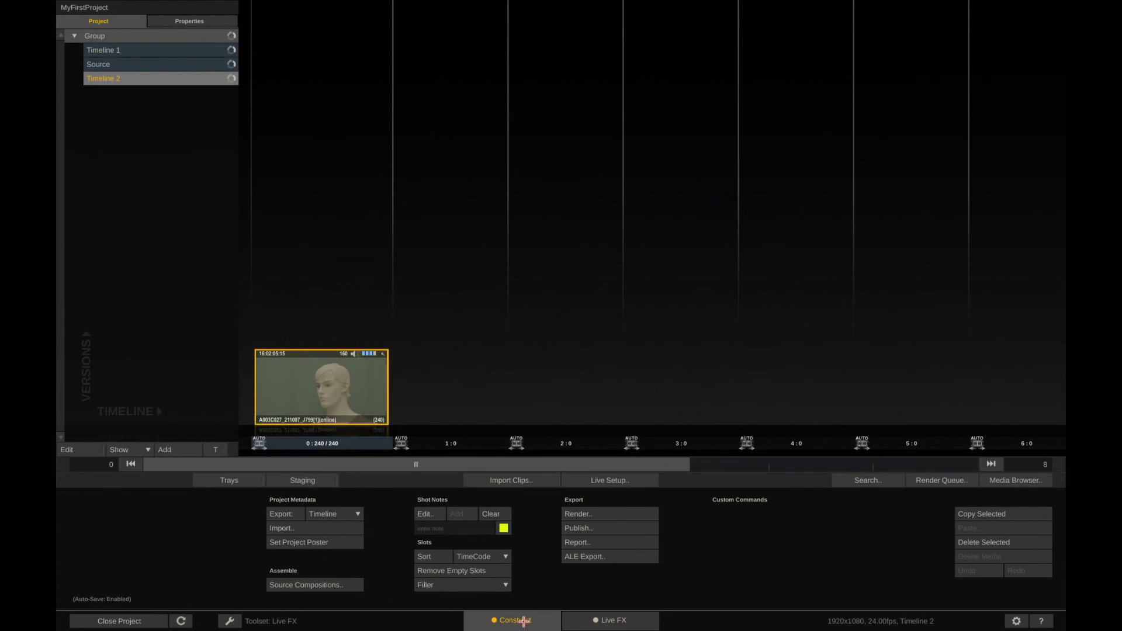